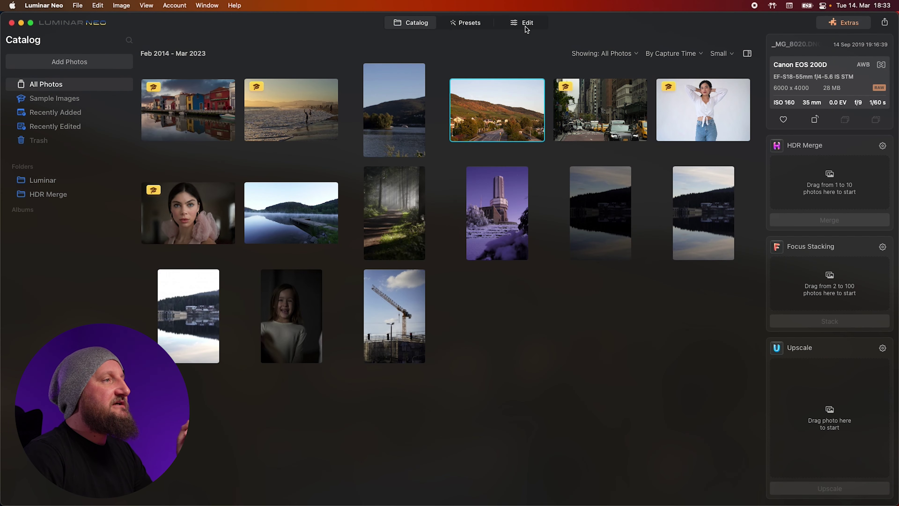
Open the selected hillside road photo for editing and set its Develop camera profile to Camera Landscape.
{"action": "left_click", "coordinate": [525, 25]}
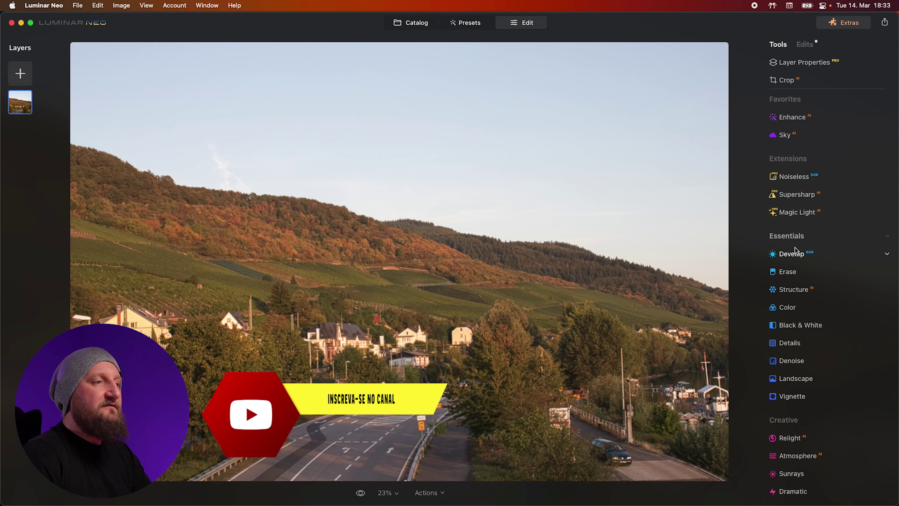
{"action": "left_click", "coordinate": [791, 253]}
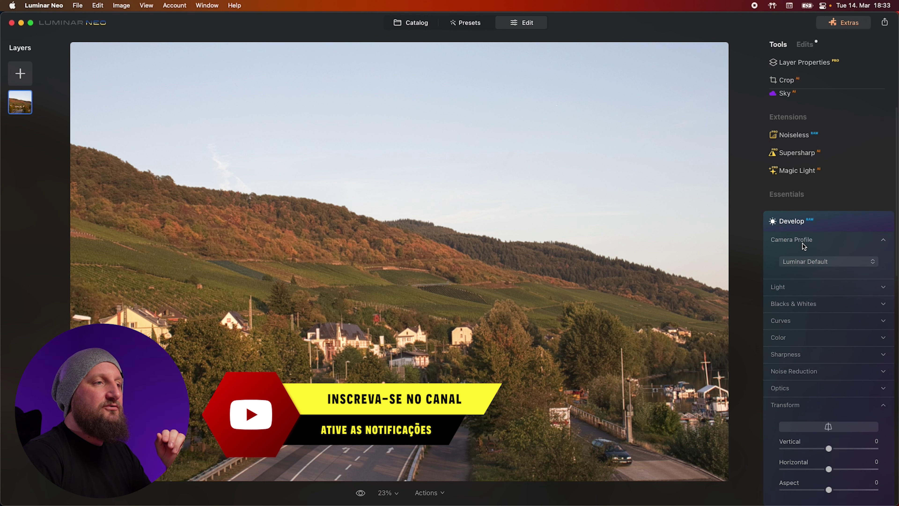
{"action": "left_click", "coordinate": [804, 261]}
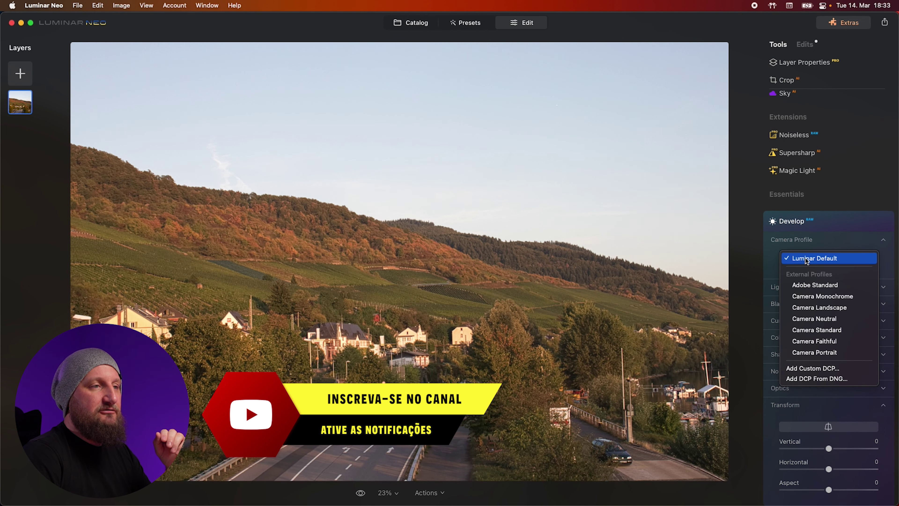
{"action": "left_click", "coordinate": [815, 308]}
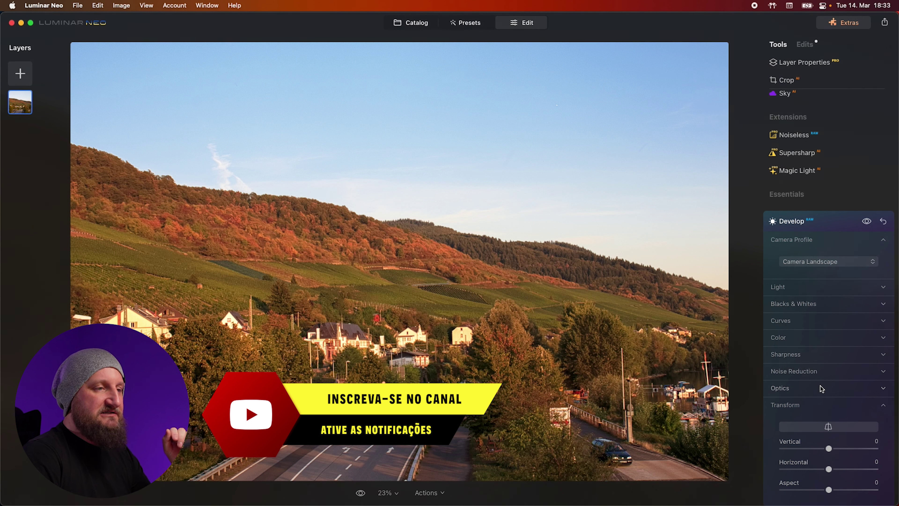
Apply automatic perspective correction to the photo in the Transform section of Develop, and close the Develop tool.
{"action": "scroll", "coordinate": [819, 389], "scroll_direction": "up", "scroll_amount": 3}
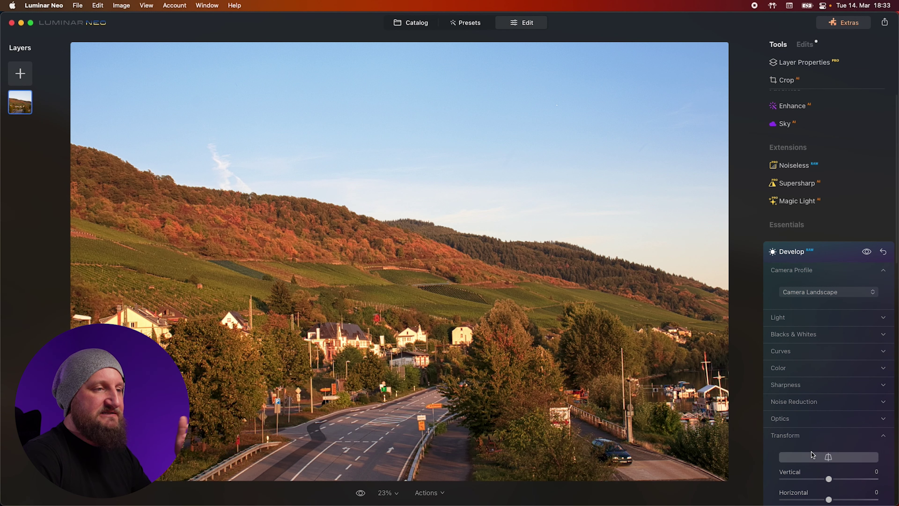
{"action": "left_click", "coordinate": [817, 456]}
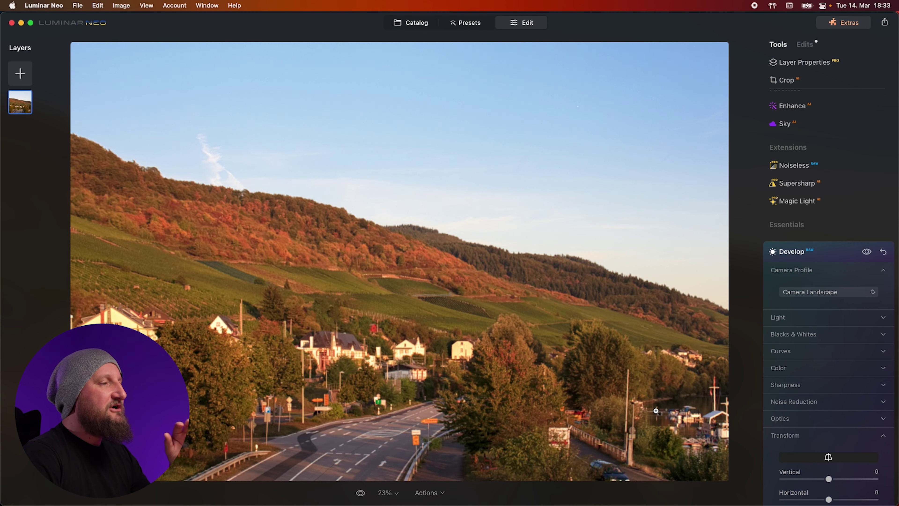
{"action": "left_click", "coordinate": [815, 255]}
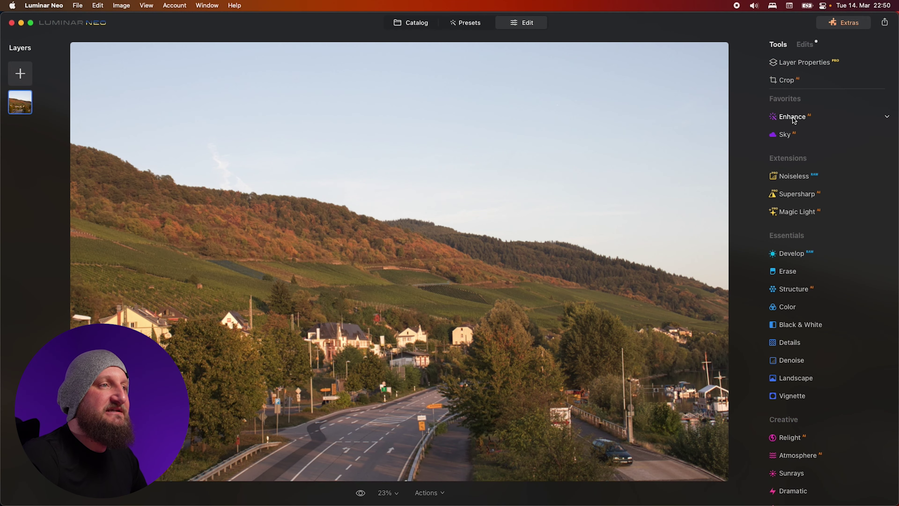
Enhance the photo with Accent at 78 and Sky Enhancer at 51, and compare it with the original.
{"action": "left_click", "coordinate": [792, 118]}
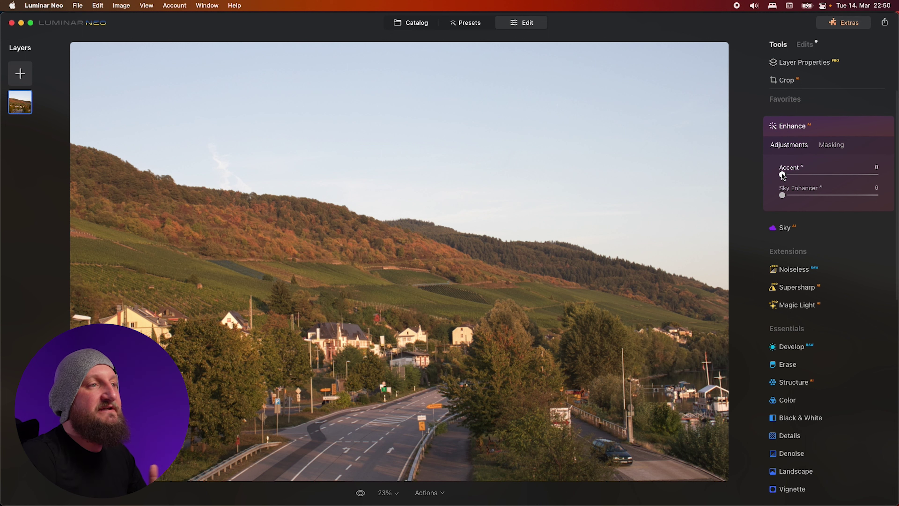
{"action": "left_click_drag", "start_coordinate": [781, 173], "coordinate": [860, 185]}
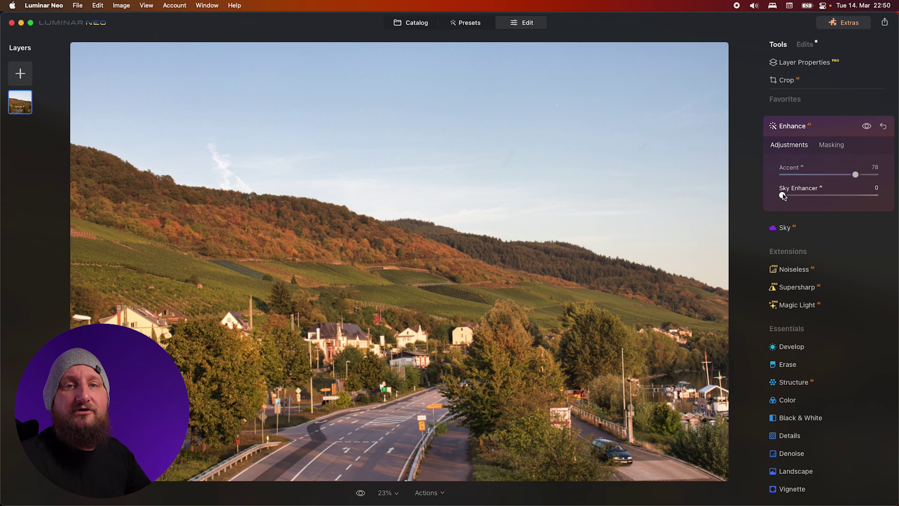
{"action": "left_click_drag", "start_coordinate": [782, 196], "coordinate": [834, 201]}
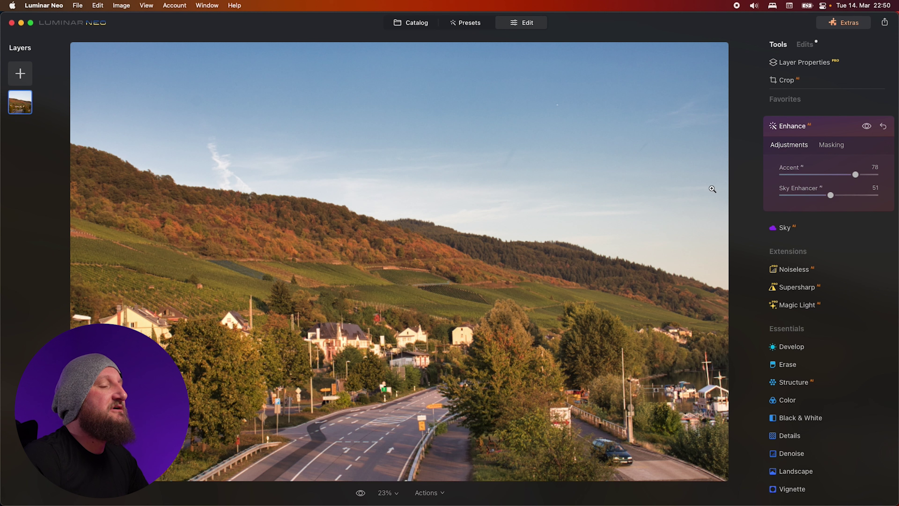
{"action": "key", "text": "backslash"}
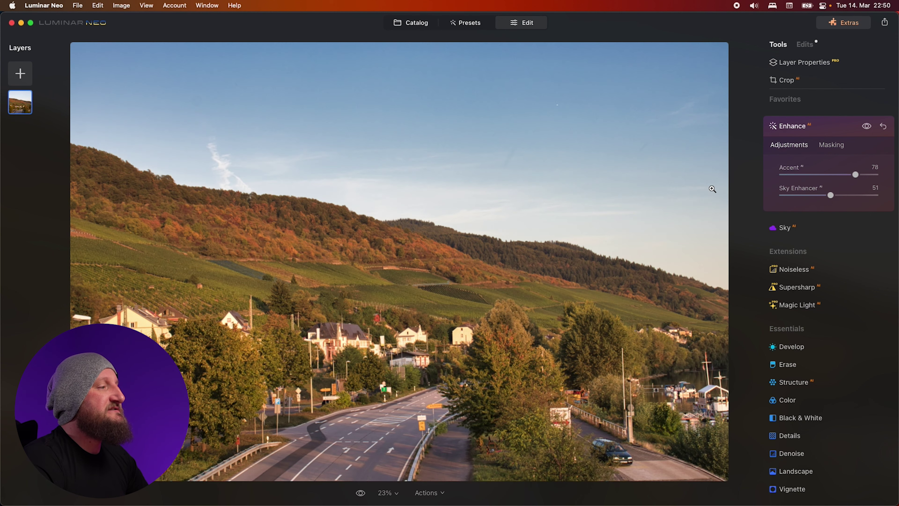
{"action": "key", "text": "backslash"}
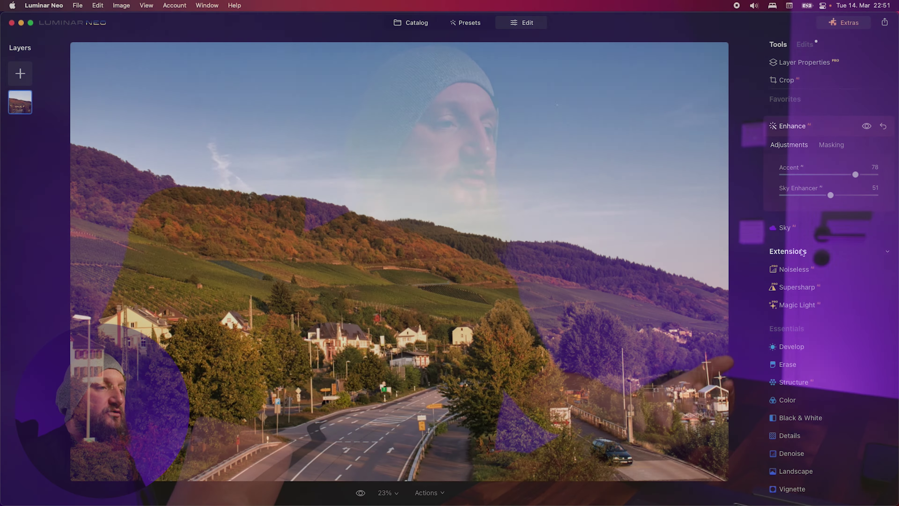
Bring out texture in the photo with Structure, setting Amount to 29 and Boost to 19.
{"action": "scroll", "coordinate": [802, 253], "scroll_direction": "down", "scroll_amount": 5}
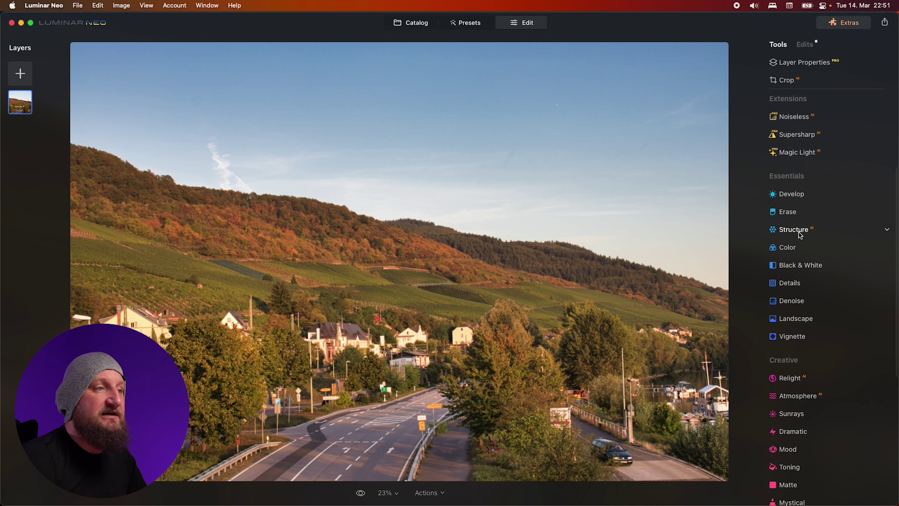
{"action": "left_click", "coordinate": [792, 229]}
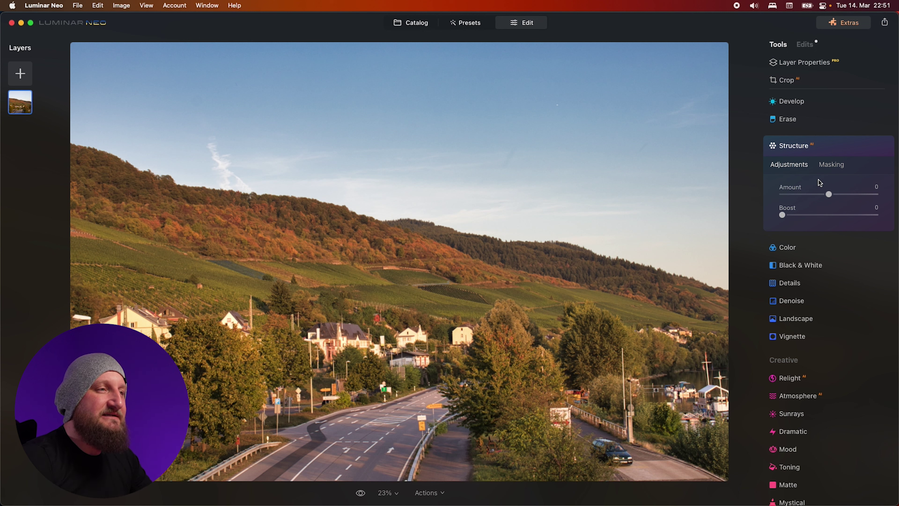
{"action": "left_click_drag", "start_coordinate": [829, 195], "coordinate": [885, 199]}
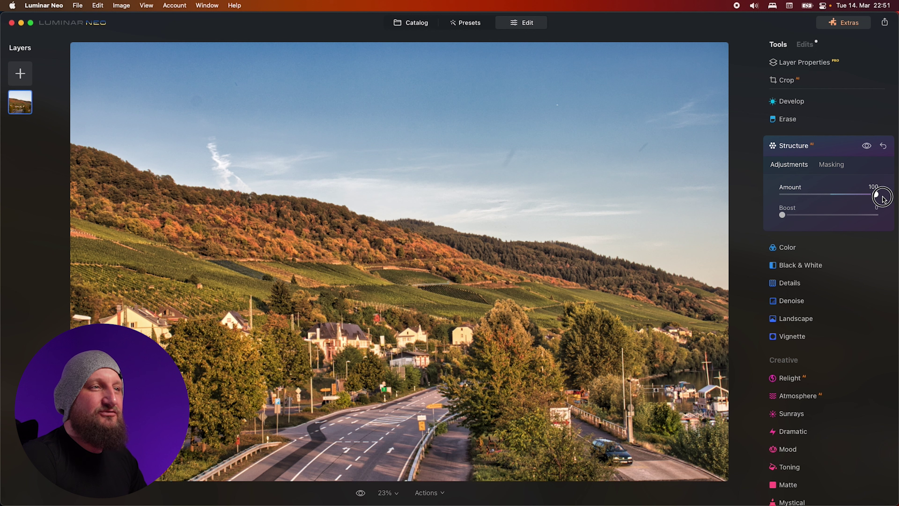
{"action": "left_click_drag", "start_coordinate": [880, 199], "coordinate": [845, 201]}
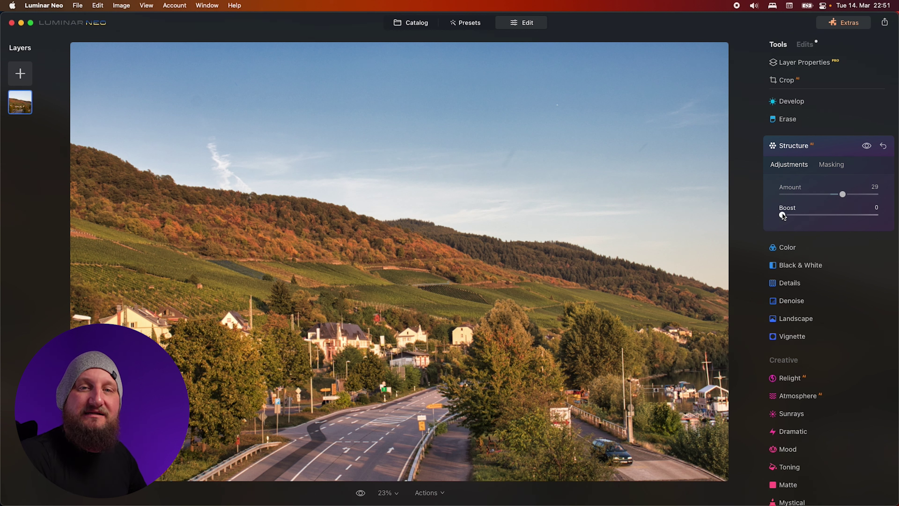
{"action": "left_click_drag", "start_coordinate": [782, 215], "coordinate": [806, 224]}
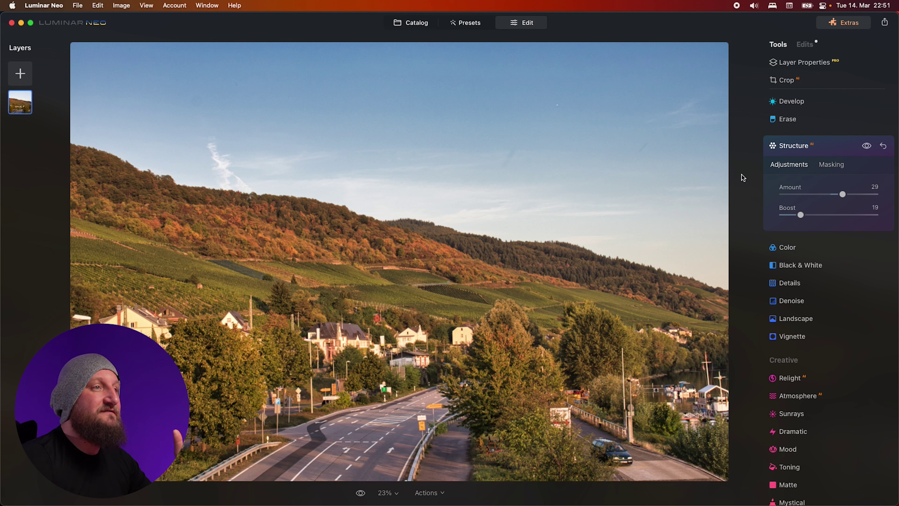
Replace the photo's sky with Blue Sky 6 from the Blue Sky category.
{"action": "scroll", "coordinate": [779, 176], "scroll_direction": "up", "scroll_amount": 5}
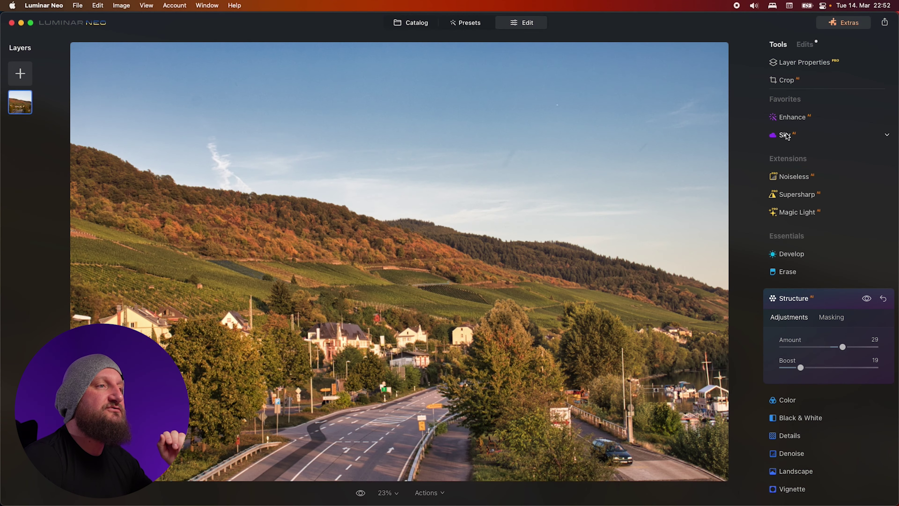
{"action": "left_click", "coordinate": [786, 136]}
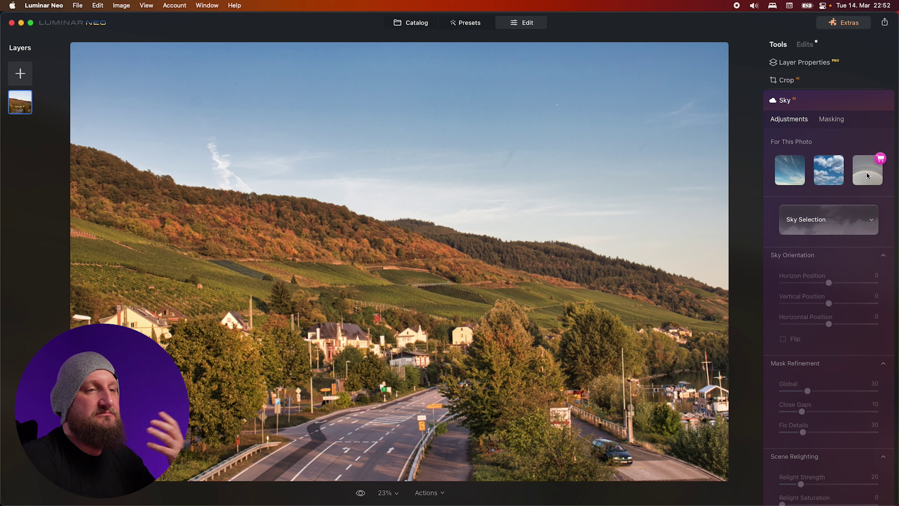
{"action": "left_click", "coordinate": [809, 220]}
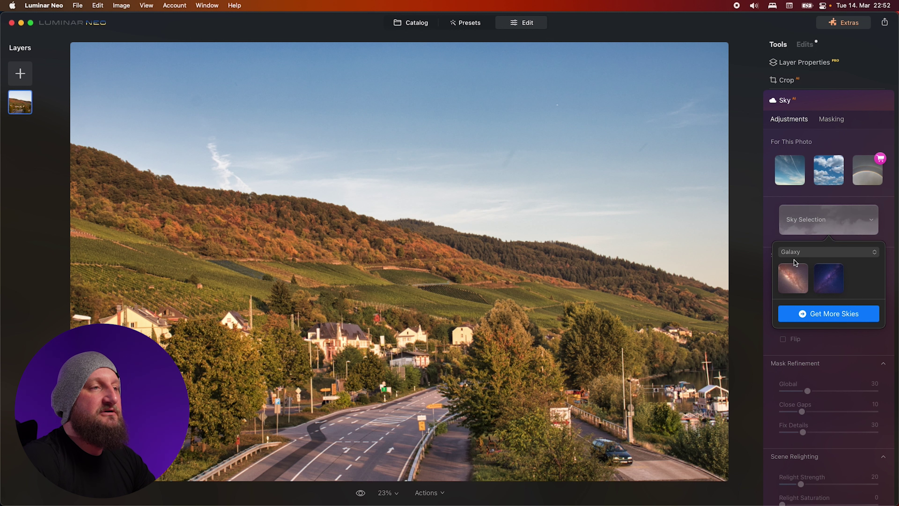
{"action": "left_click", "coordinate": [795, 256]}
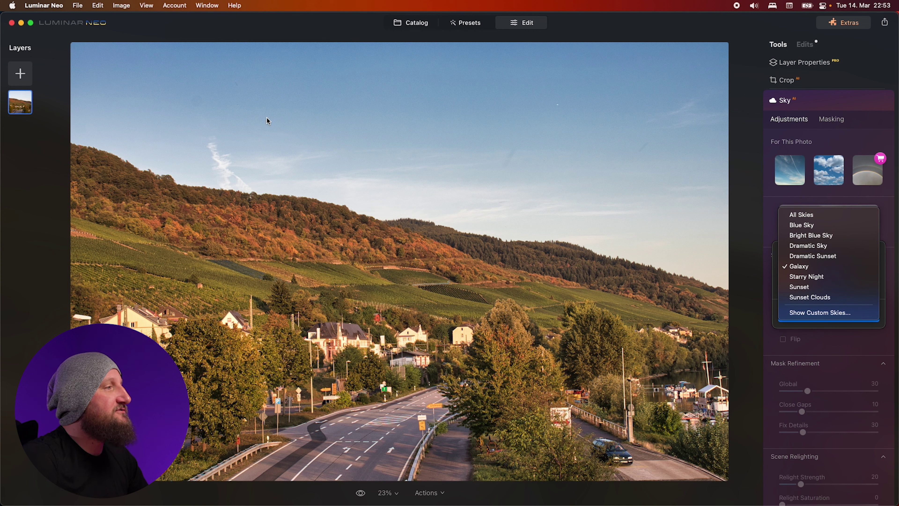
{"action": "left_click", "coordinate": [806, 226]}
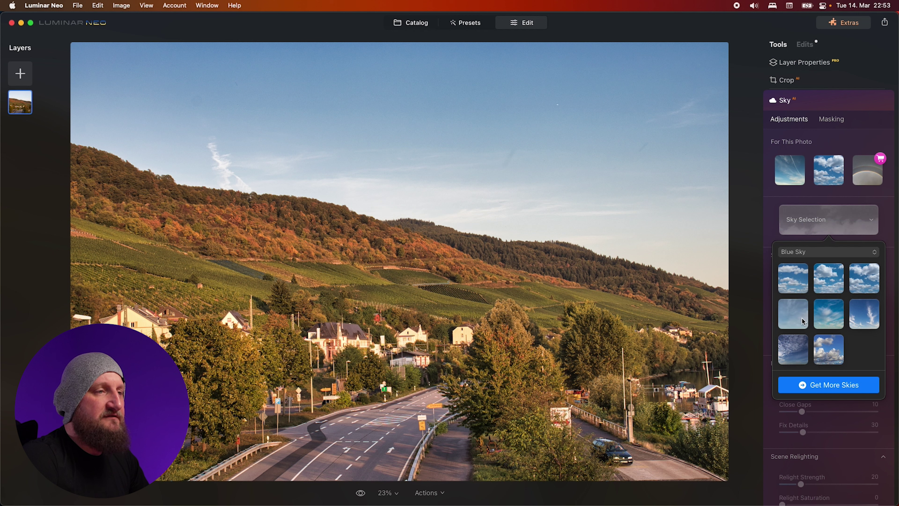
{"action": "left_click", "coordinate": [862, 321]}
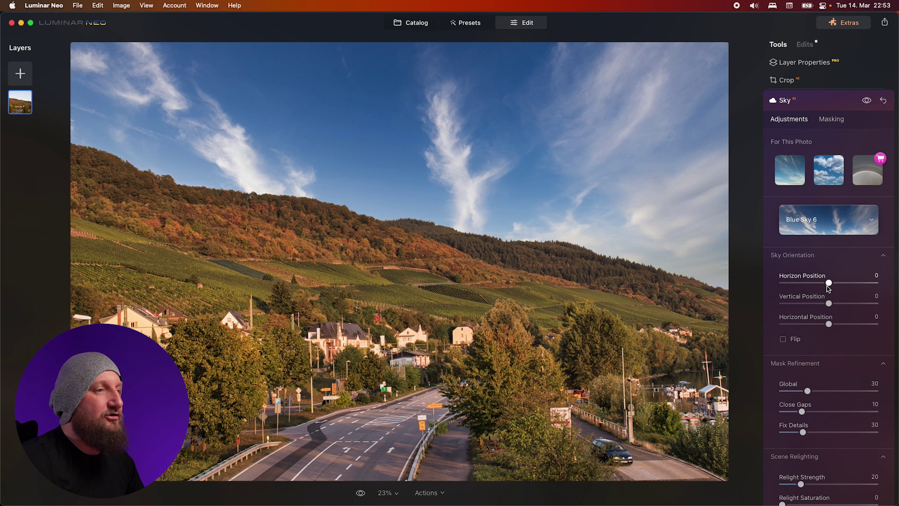
Set the new sky's horizon position to -3, vertical position to -2 and horizontal position to -6, and flip it.
{"action": "left_click_drag", "start_coordinate": [828, 282], "coordinate": [826, 323]}
{"action": "left_click_drag", "start_coordinate": [822, 282], "coordinate": [827, 303]}
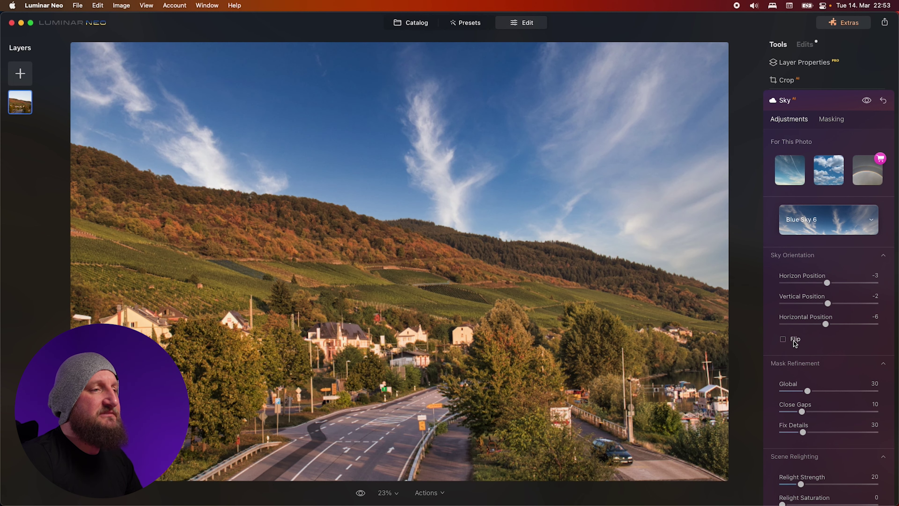
{"action": "left_click", "coordinate": [794, 341]}
{"action": "left_click", "coordinate": [794, 341]}
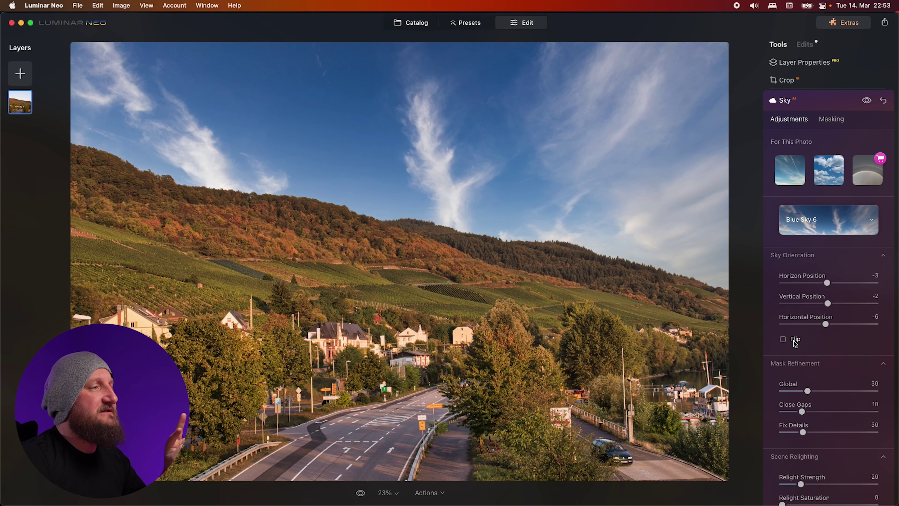
{"action": "left_click", "coordinate": [794, 341]}
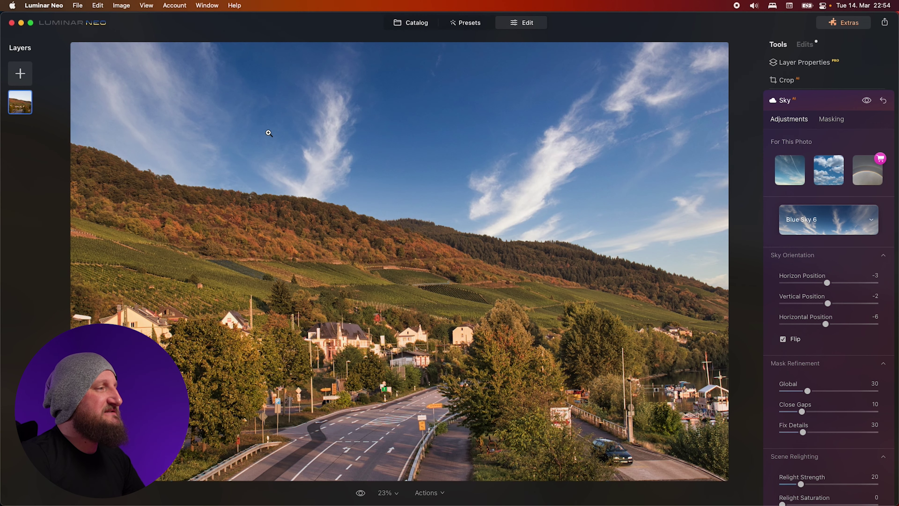
Examine the sky replacement's edge along the hill's treeline at 100% magnification, and return to the full photo.
{"action": "left_click", "coordinate": [311, 194]}
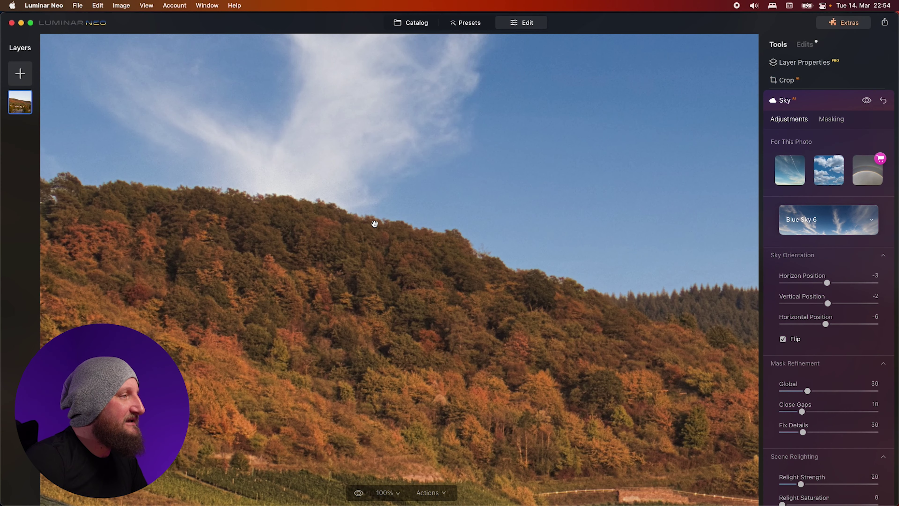
{"action": "left_click_drag", "start_coordinate": [397, 223], "coordinate": [302, 207]}
{"action": "left_click_drag", "start_coordinate": [530, 279], "coordinate": [328, 242]}
{"action": "left_click_drag", "start_coordinate": [470, 257], "coordinate": [368, 236]}
{"action": "left_click_drag", "start_coordinate": [499, 266], "coordinate": [314, 224]}
{"action": "left_click_drag", "start_coordinate": [448, 255], "coordinate": [260, 211]}
{"action": "left_click_drag", "start_coordinate": [484, 238], "coordinate": [301, 212]}
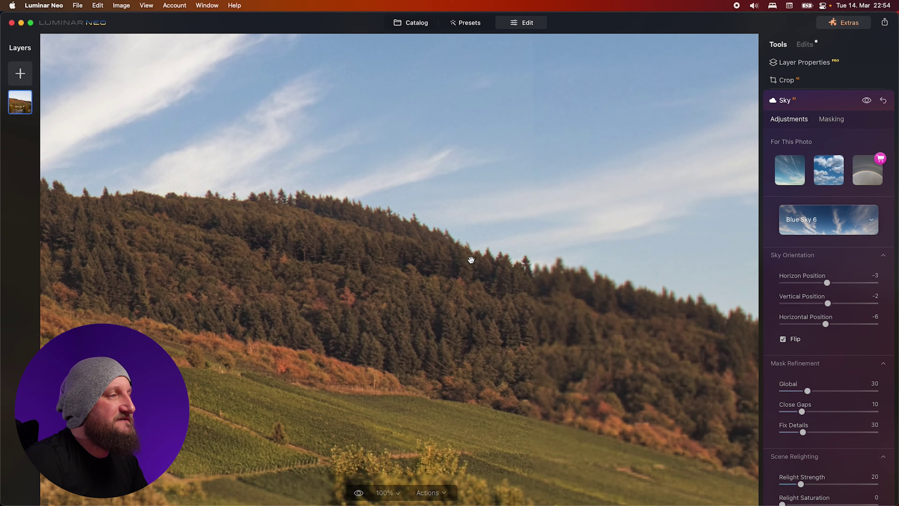
{"action": "left_click_drag", "start_coordinate": [470, 261], "coordinate": [259, 207]}
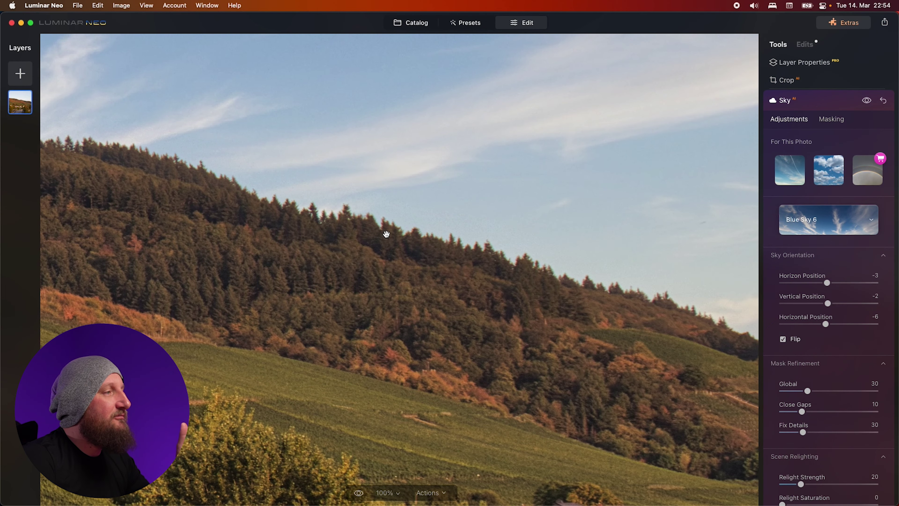
{"action": "left_click", "coordinate": [387, 232]}
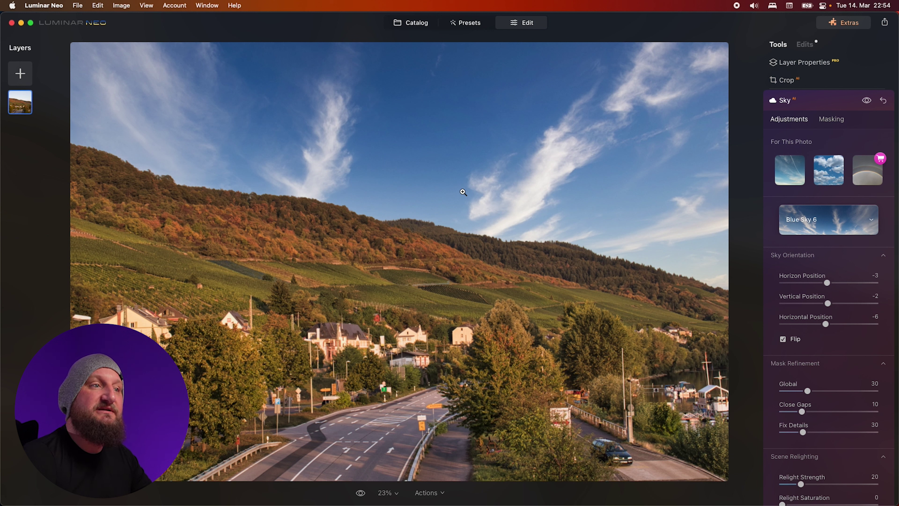
Relight the scene to match the new sky, with Relight Strength at 63 and Relight Saturation at 38.
{"action": "scroll", "coordinate": [792, 383], "scroll_direction": "down", "scroll_amount": 4}
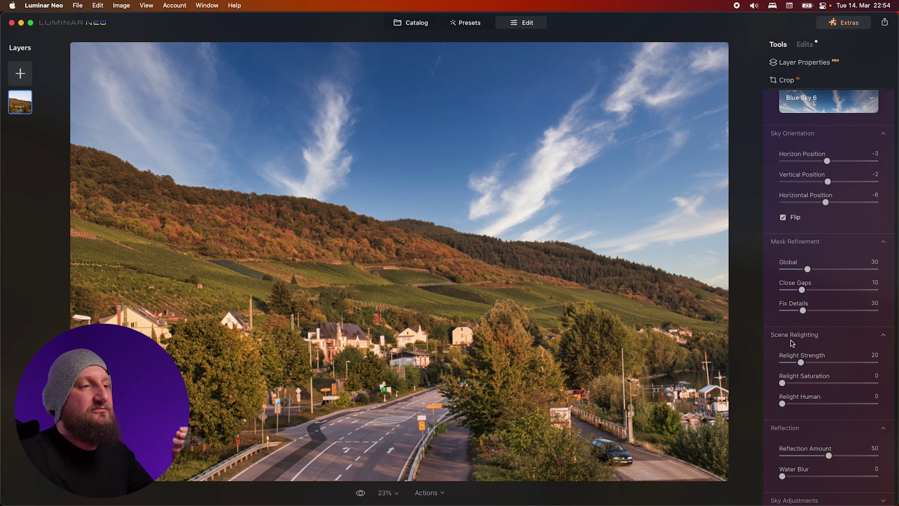
{"action": "left_click_drag", "start_coordinate": [801, 361], "coordinate": [840, 362]}
{"action": "left_click_drag", "start_coordinate": [783, 384], "coordinate": [821, 383]}
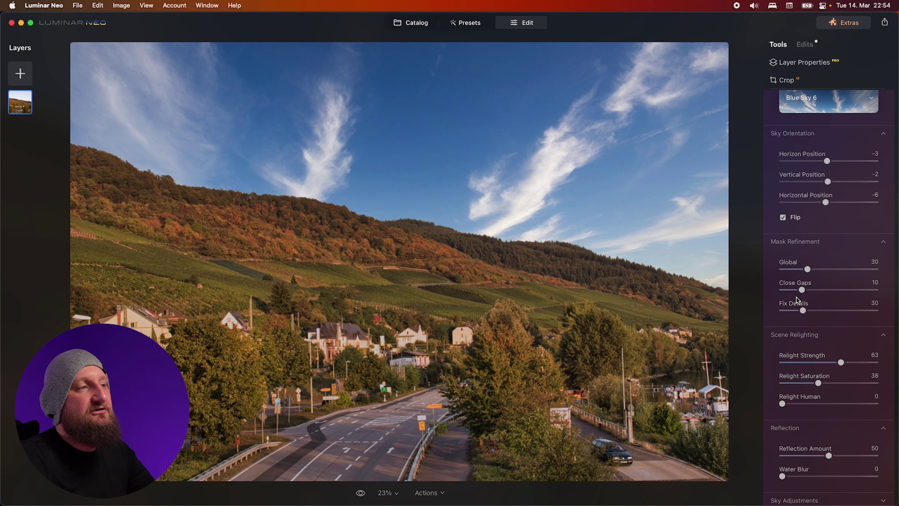
Try Sunset 2 and Sunset 1 from the Sunset category, and replace the photo's sky with Sunset 4.
{"action": "scroll", "coordinate": [803, 283], "scroll_direction": "up", "scroll_amount": 3}
{"action": "left_click", "coordinate": [816, 213]}
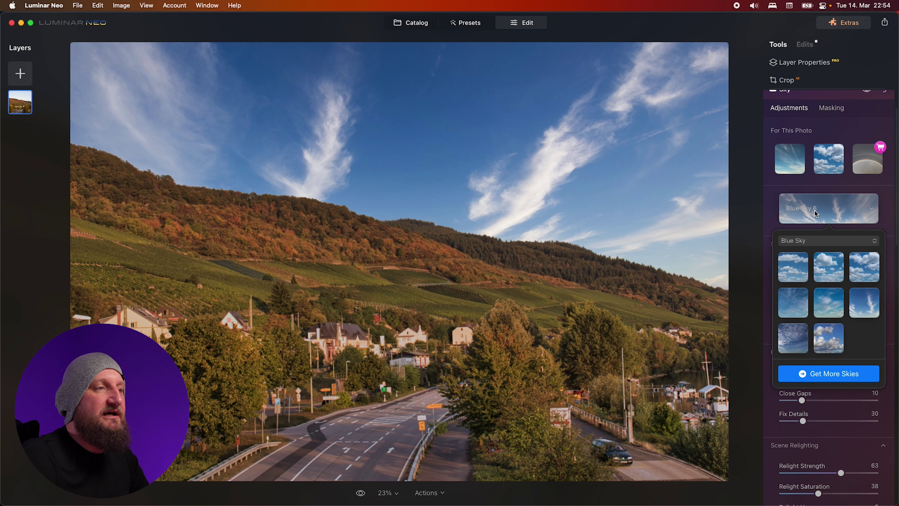
{"action": "left_click", "coordinate": [814, 242]}
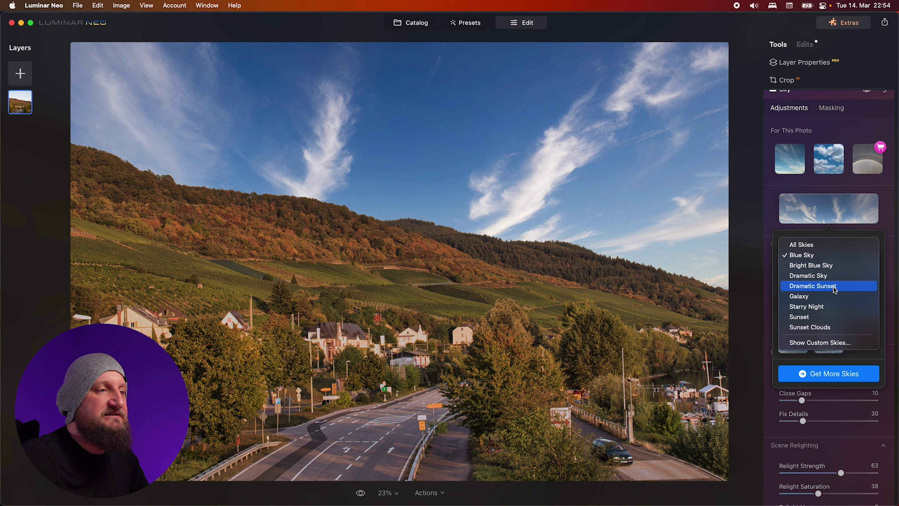
{"action": "left_click", "coordinate": [817, 316]}
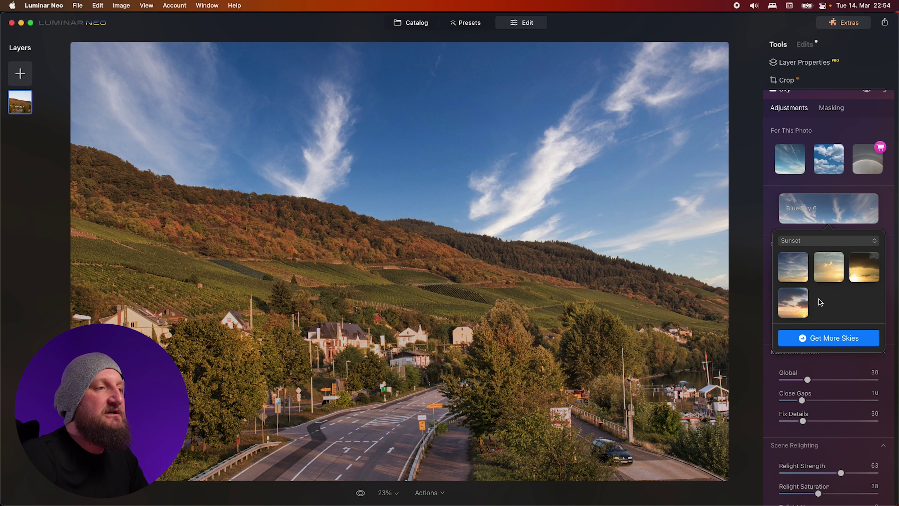
{"action": "left_click", "coordinate": [830, 268]}
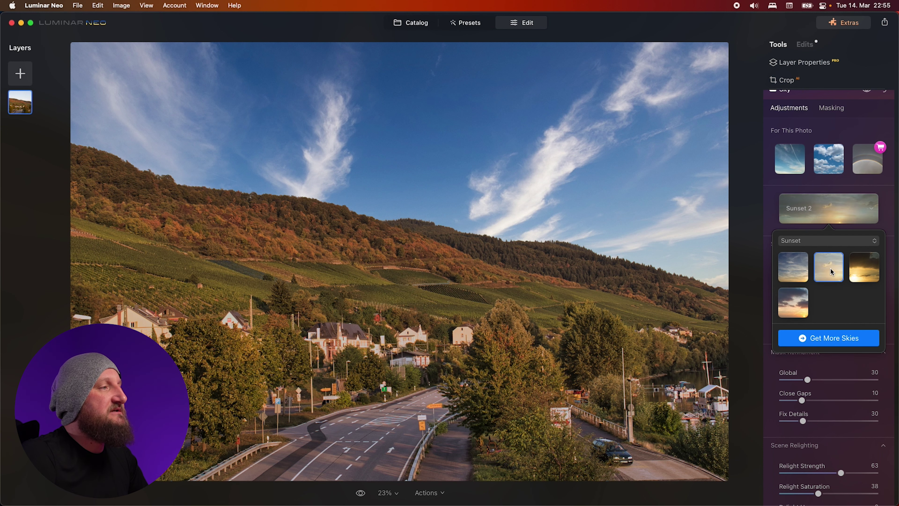
{"action": "left_click", "coordinate": [798, 270]}
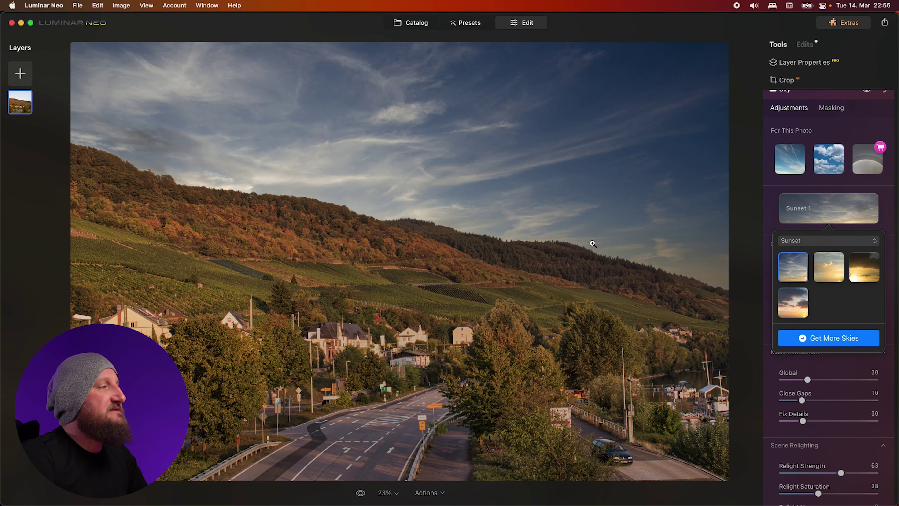
{"action": "left_click", "coordinate": [792, 302]}
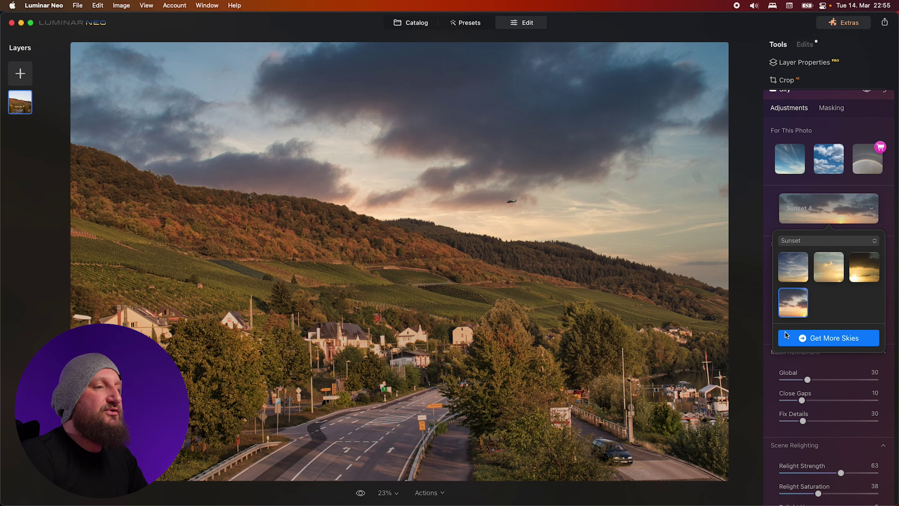
{"action": "left_click", "coordinate": [823, 365]}
Set the sunset sky's horizontal position to 85, and compare it unflipped and flipped, keeping Flip on.
{"action": "mouse_move", "coordinate": [826, 312]}
{"action": "left_mouse_down"}
{"action": "mouse_move", "coordinate": [851, 313]}
{"action": "mouse_move", "coordinate": [832, 314]}
{"action": "left_mouse_up"}
{"action": "left_click_drag", "start_coordinate": [832, 317], "coordinate": [869, 317]}
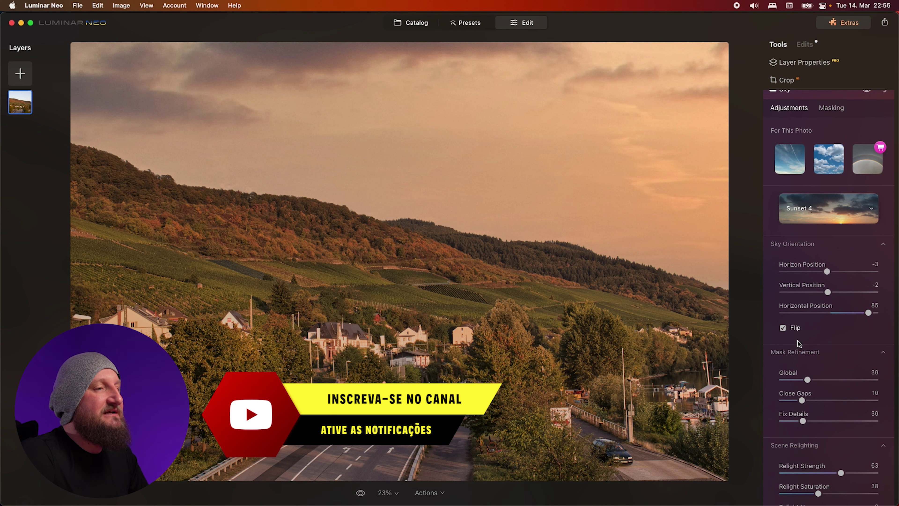
{"action": "left_click", "coordinate": [783, 331]}
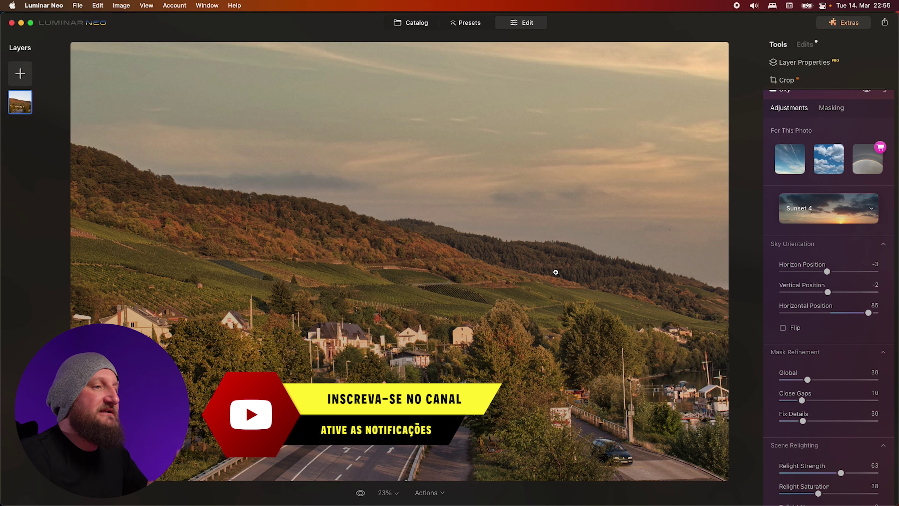
{"action": "left_click", "coordinate": [783, 329]}
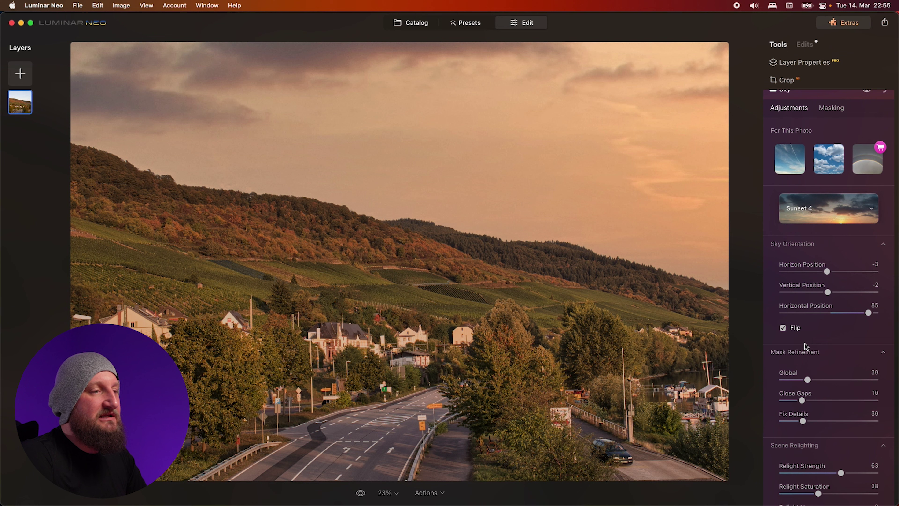
Relight the scene for the sunset sky with Relight Strength at 77 and Relight Saturation at 62, and close the Sky tool.
{"action": "scroll", "coordinate": [810, 377], "scroll_direction": "down", "scroll_amount": 3}
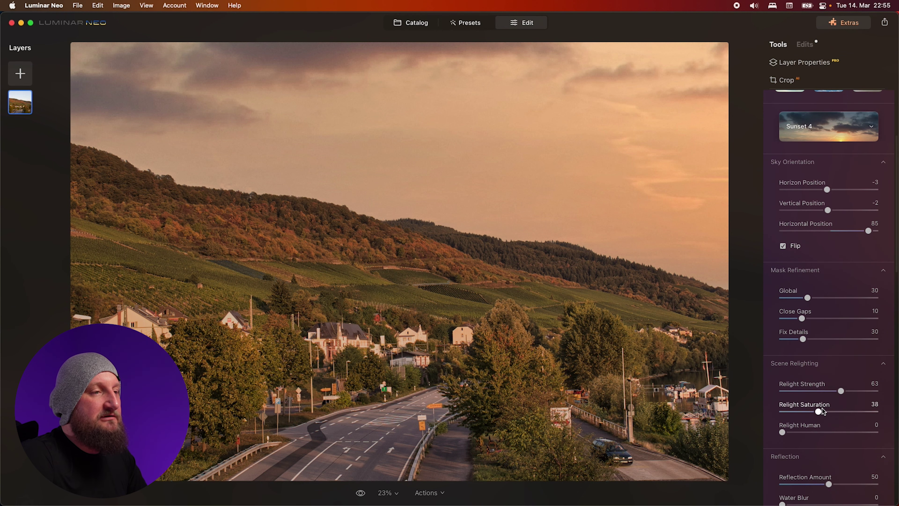
{"action": "left_click_drag", "start_coordinate": [841, 392], "coordinate": [859, 393]}
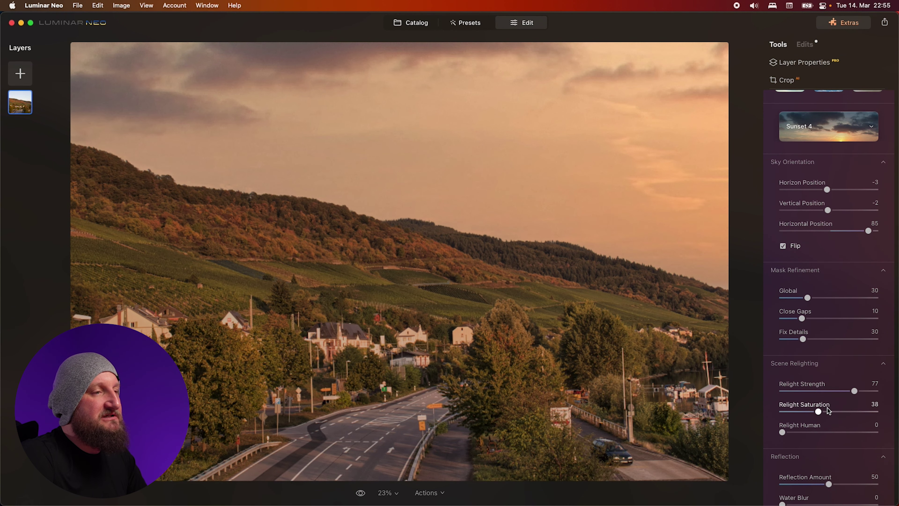
{"action": "left_click_drag", "start_coordinate": [818, 411], "coordinate": [840, 411]}
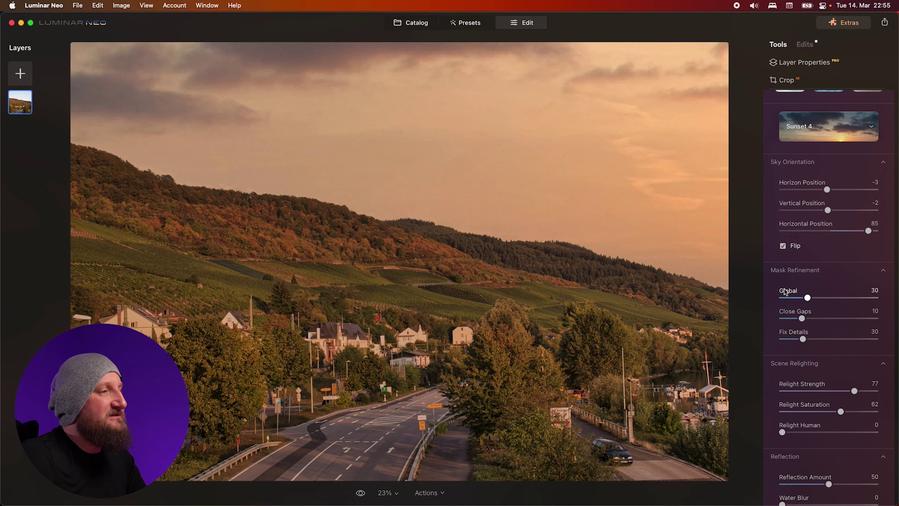
{"action": "scroll", "coordinate": [786, 293], "scroll_direction": "up", "scroll_amount": 5}
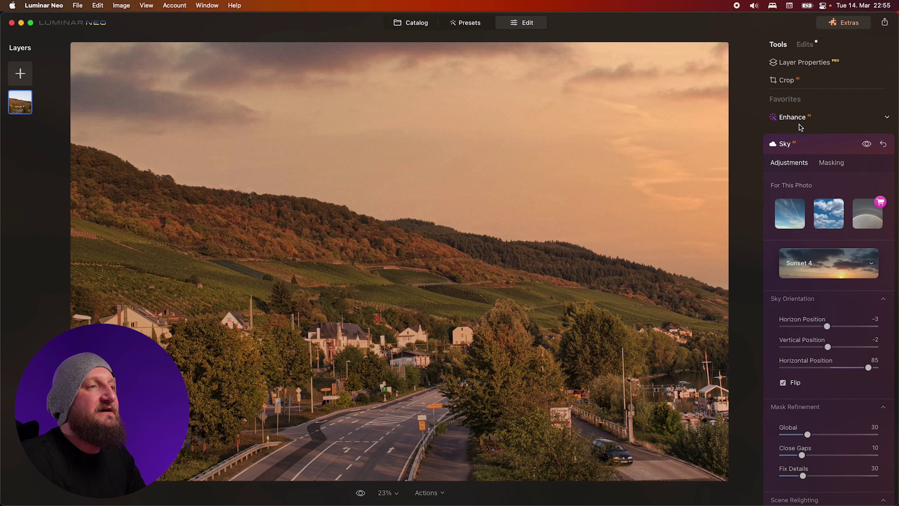
{"action": "left_click", "coordinate": [797, 143]}
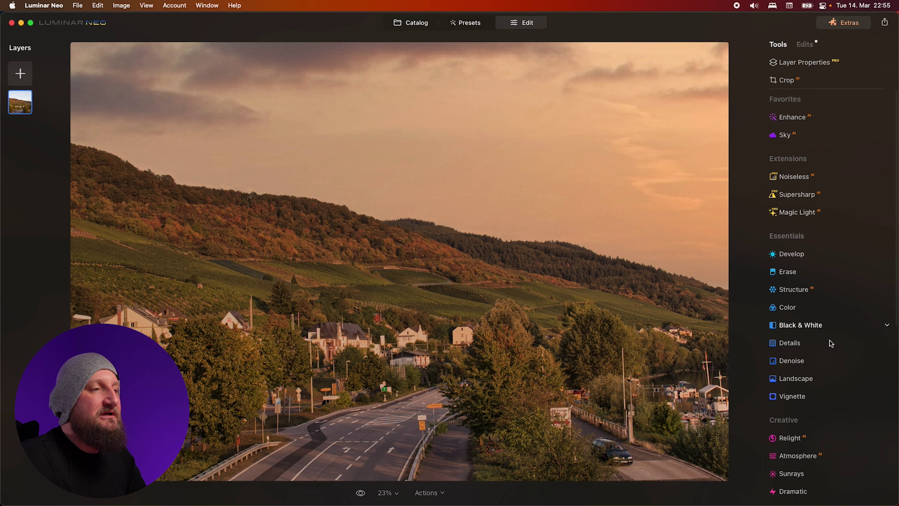
Warm the landscape with Golden Hour at 33, and compare the photo before and after the edits.
{"action": "left_click", "coordinate": [802, 379]}
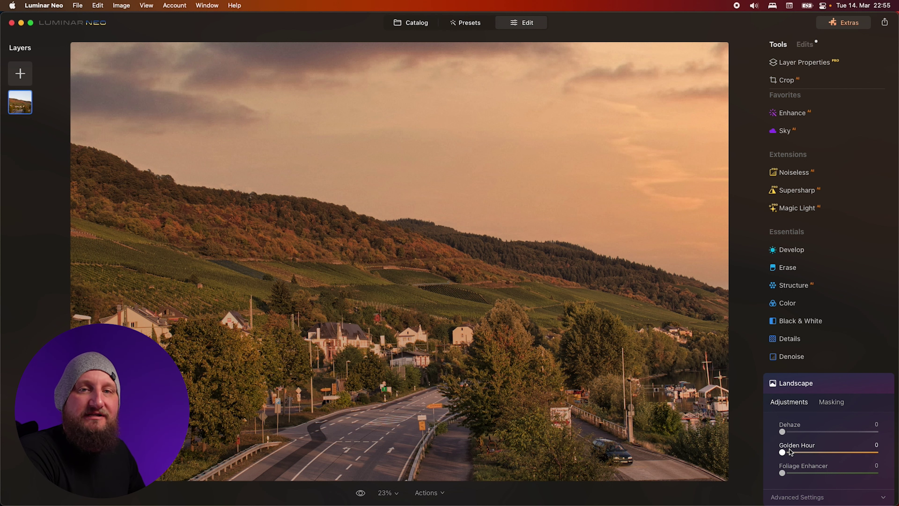
{"action": "left_click_drag", "start_coordinate": [783, 452], "coordinate": [815, 455]}
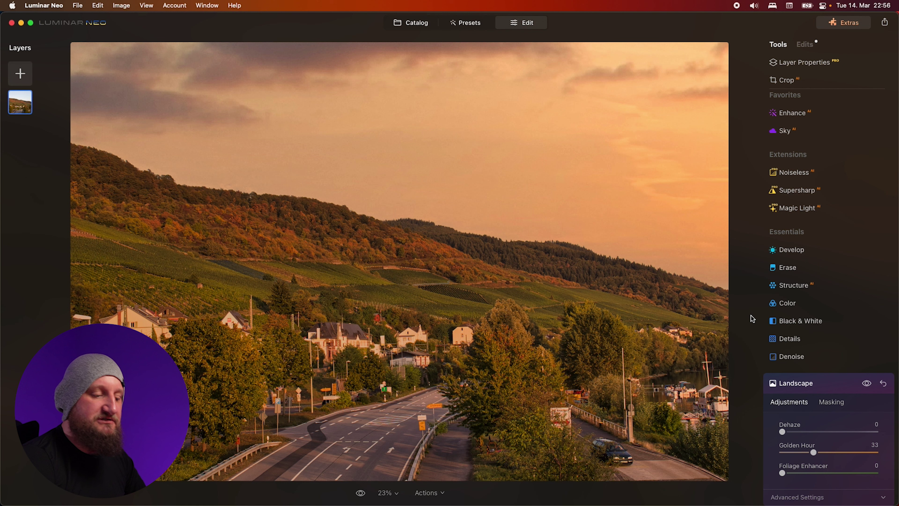
{"action": "key", "text": "backslash"}
{"action": "key", "text": "backslash"}
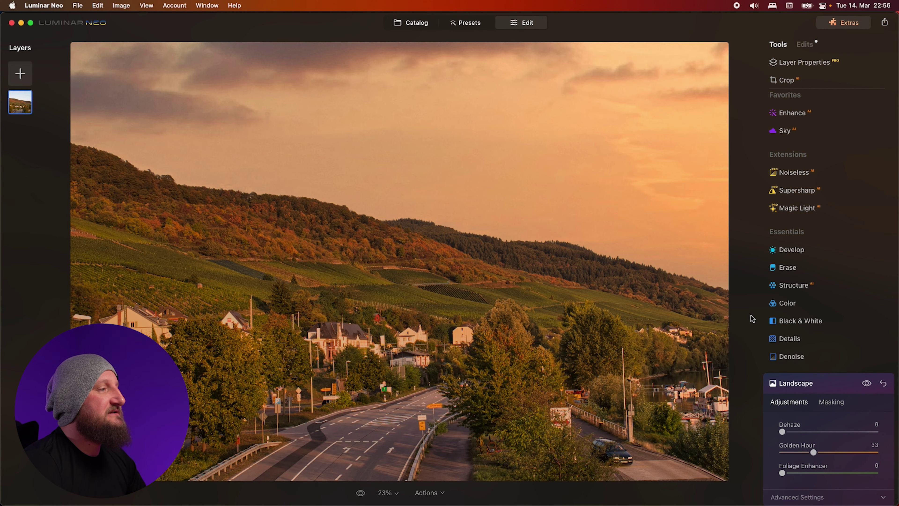
{"action": "key", "text": "backslash"}
{"action": "key", "text": "backslash"}
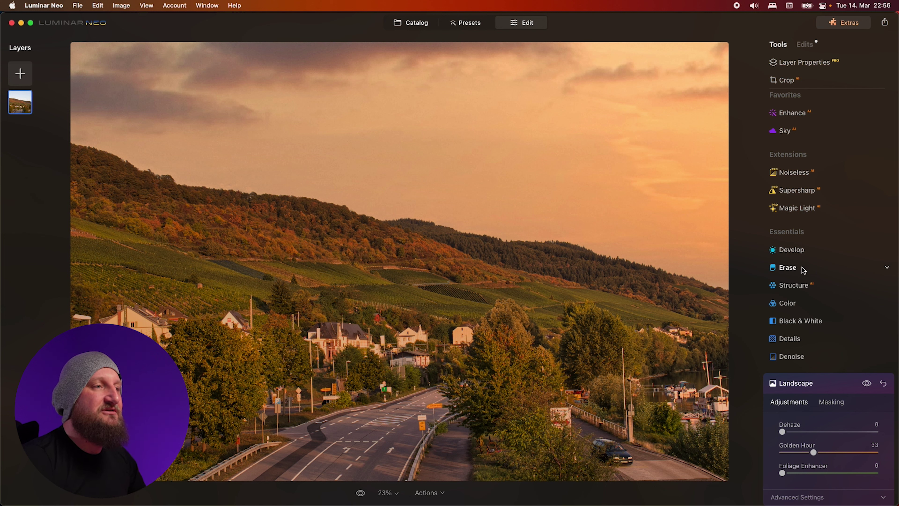
Raise Highlights and Smart Contrast in the Develop tool's light adjustments.
{"action": "left_click", "coordinate": [797, 249]}
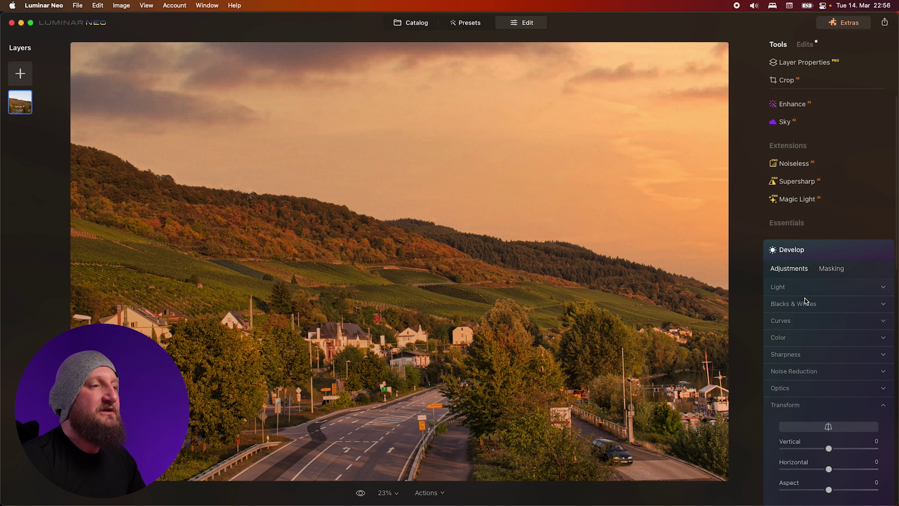
{"action": "left_click", "coordinate": [797, 286]}
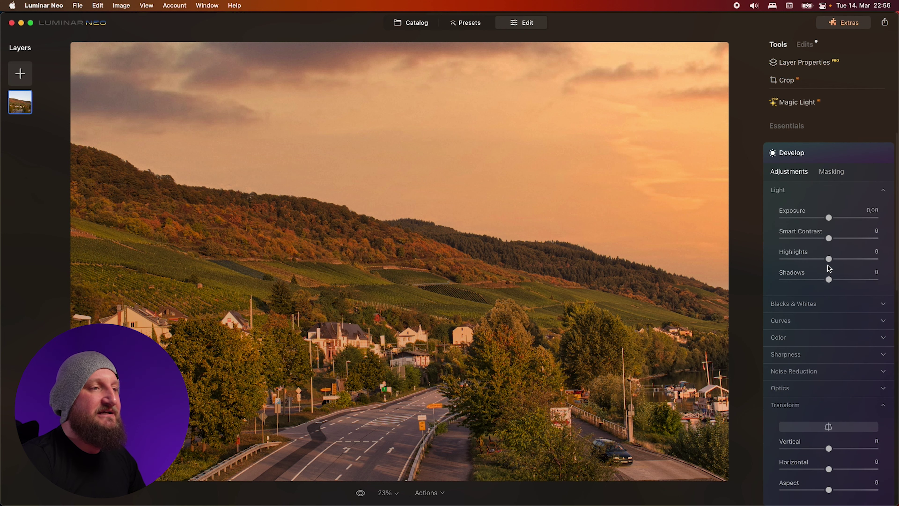
{"action": "left_click_drag", "start_coordinate": [828, 258], "coordinate": [847, 279]}
{"action": "left_click_drag", "start_coordinate": [829, 237], "coordinate": [841, 242]}
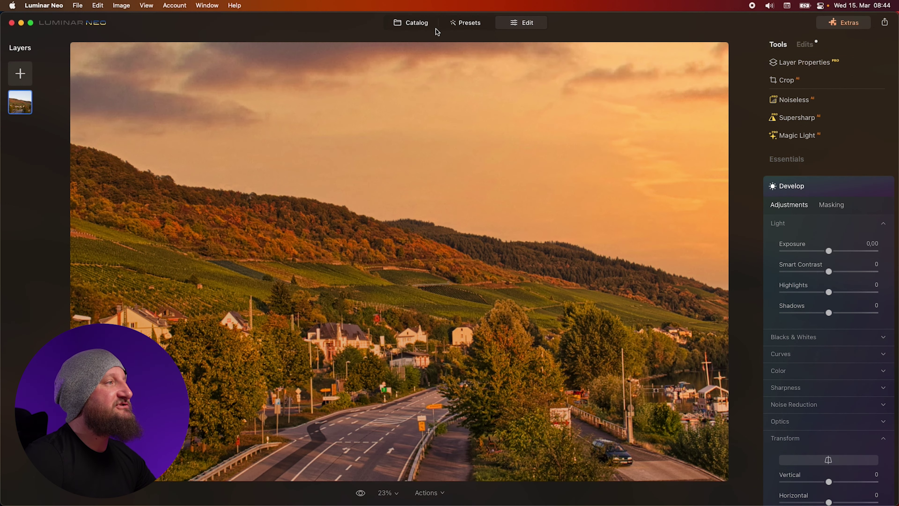
Return to the catalog and open the dark portrait of the girl, _DSC0275.ARW, for editing.
{"action": "left_click", "coordinate": [423, 24]}
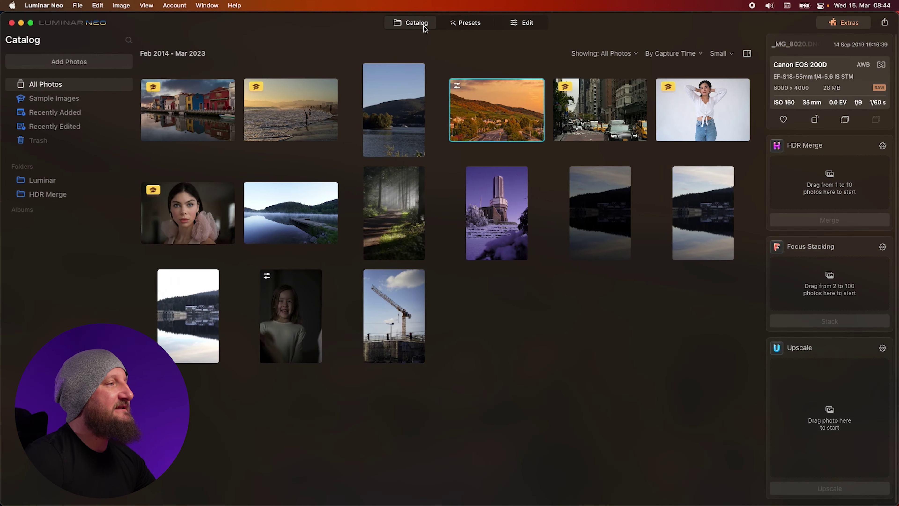
{"action": "double_click", "coordinate": [302, 323]}
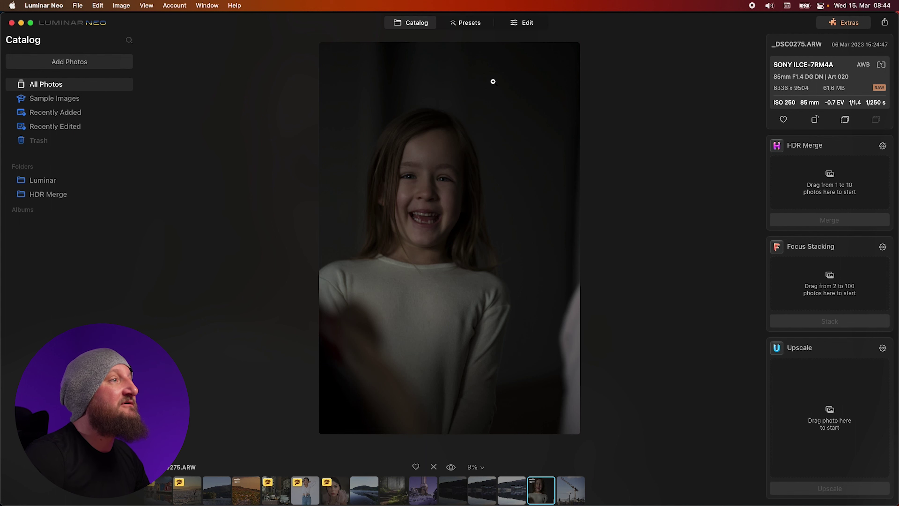
{"action": "left_click", "coordinate": [528, 29]}
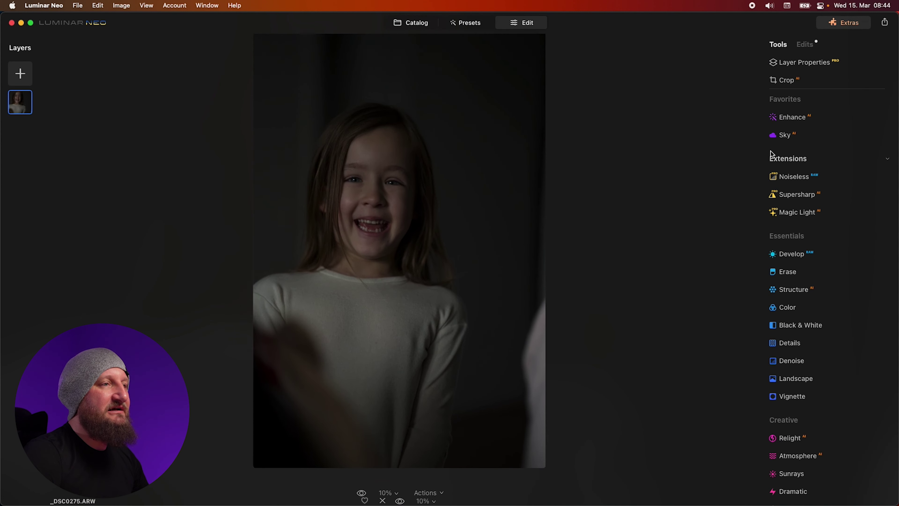
Brighten the portrait with Enhance's Accent at 84, and compare it with the original photo.
{"action": "left_click", "coordinate": [793, 116]}
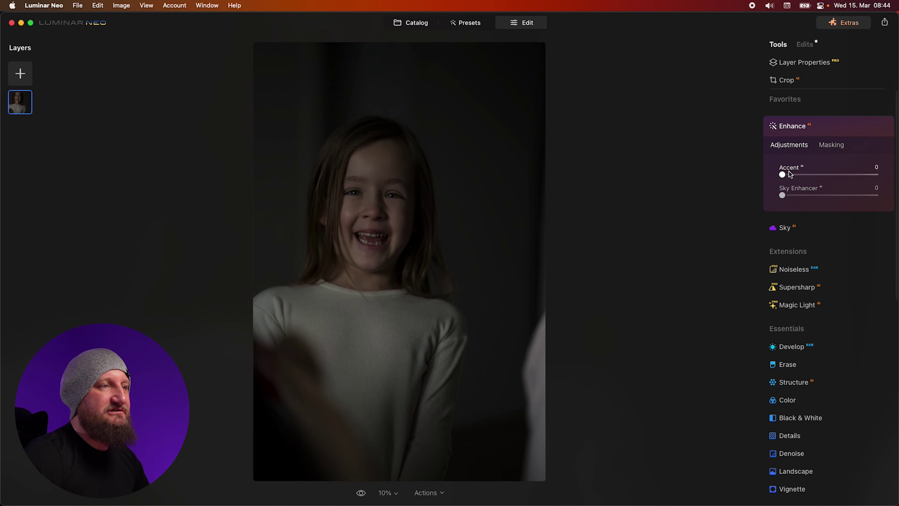
{"action": "left_click_drag", "start_coordinate": [784, 175], "coordinate": [860, 176]}
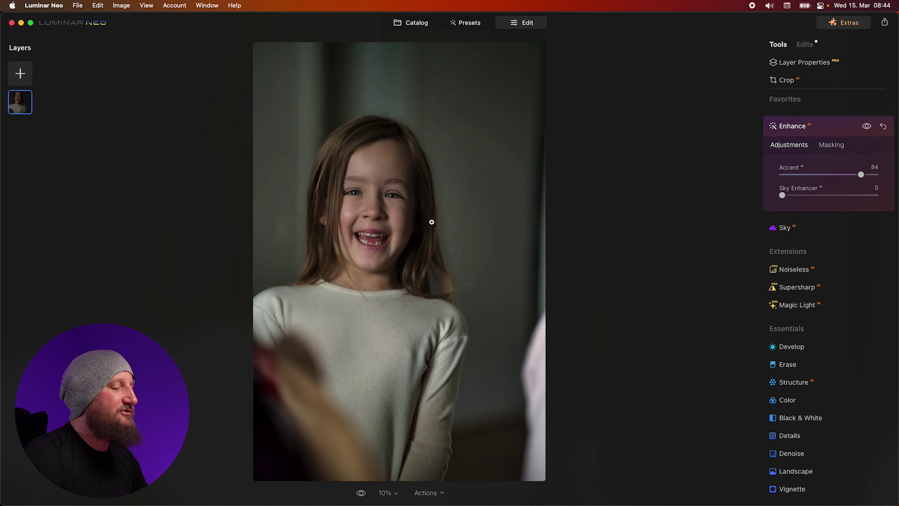
{"action": "key", "text": "backslash"}
{"action": "key", "text": "backslash"}
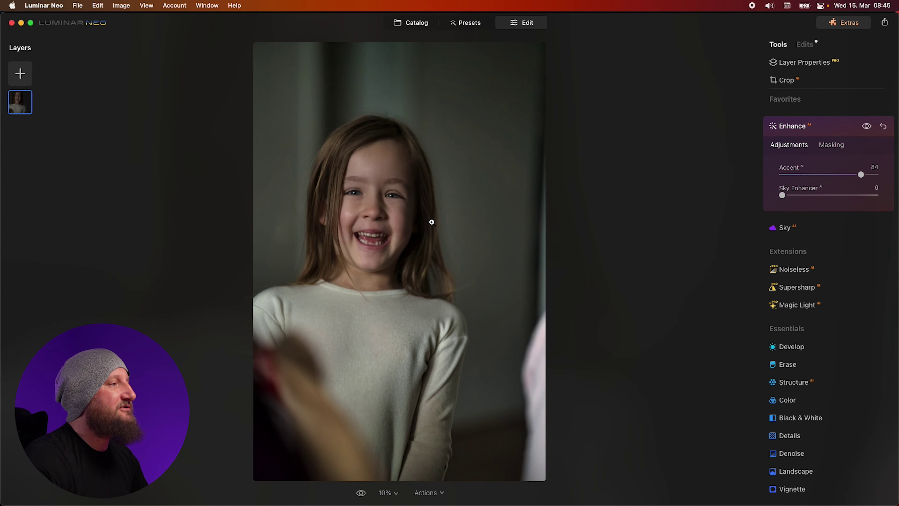
{"action": "key", "text": "backslash"}
{"action": "key", "text": "backslash"}
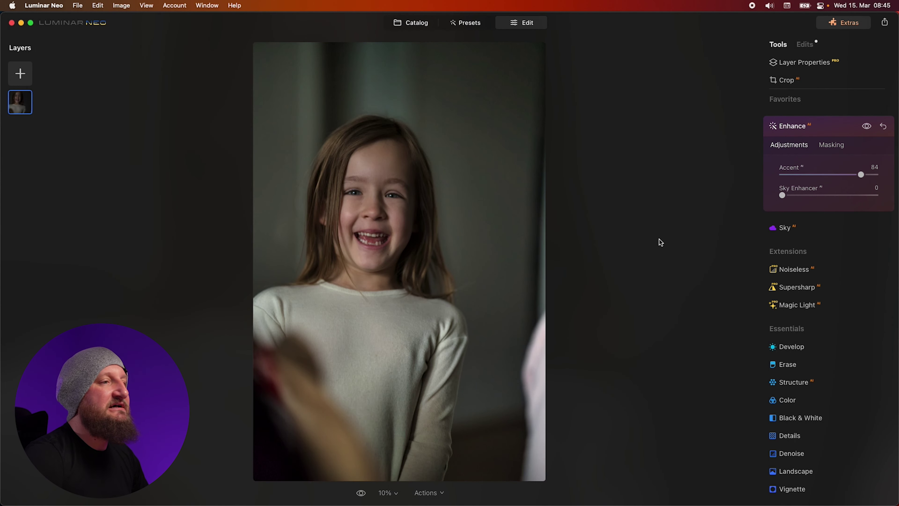
Blur the portrait's background with Portrait Bokeh at an amount of 65.
{"action": "scroll", "coordinate": [770, 290], "scroll_direction": "down", "scroll_amount": 10}
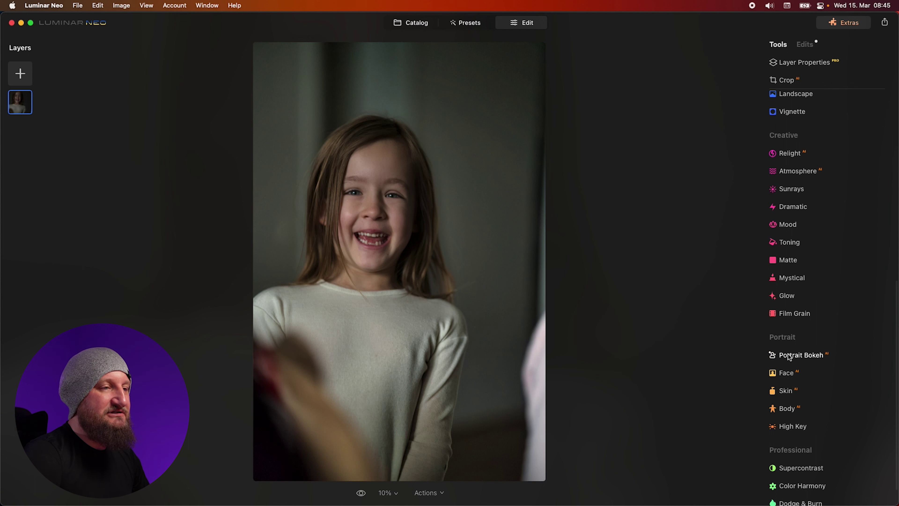
{"action": "left_click", "coordinate": [809, 355]}
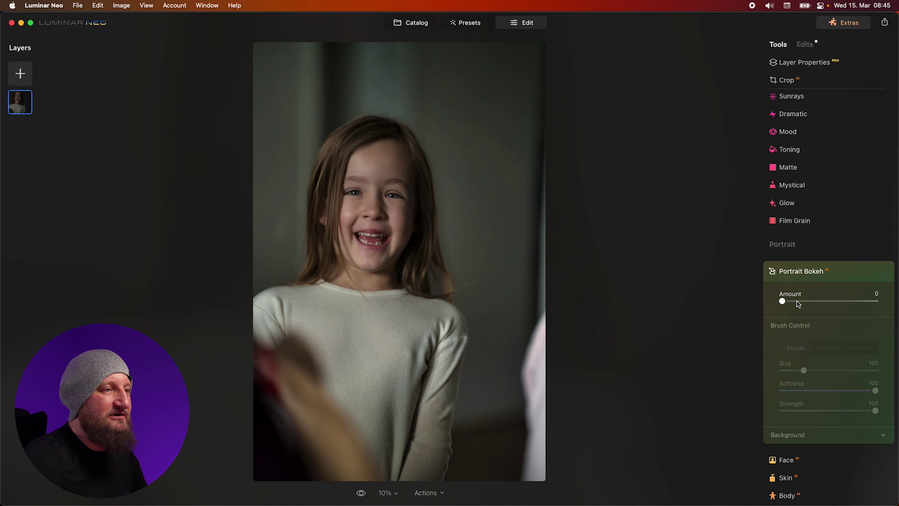
{"action": "left_click_drag", "start_coordinate": [782, 302], "coordinate": [843, 301]}
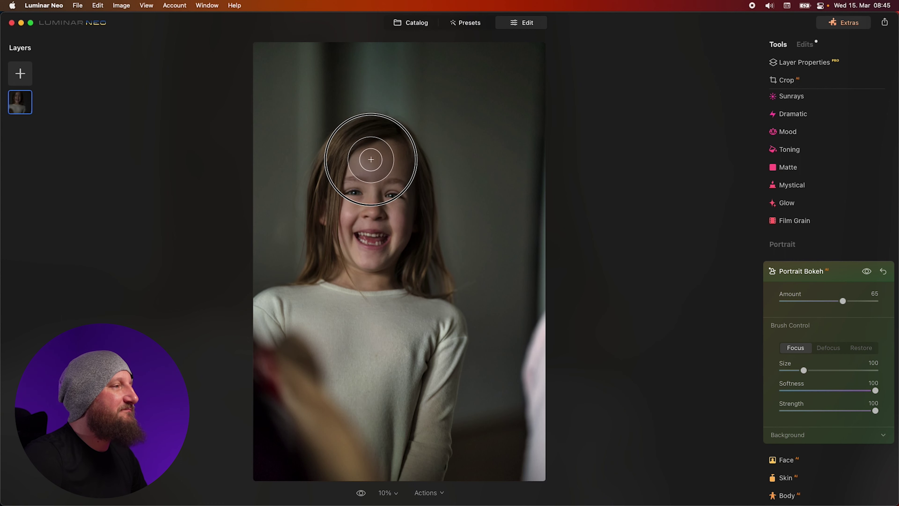
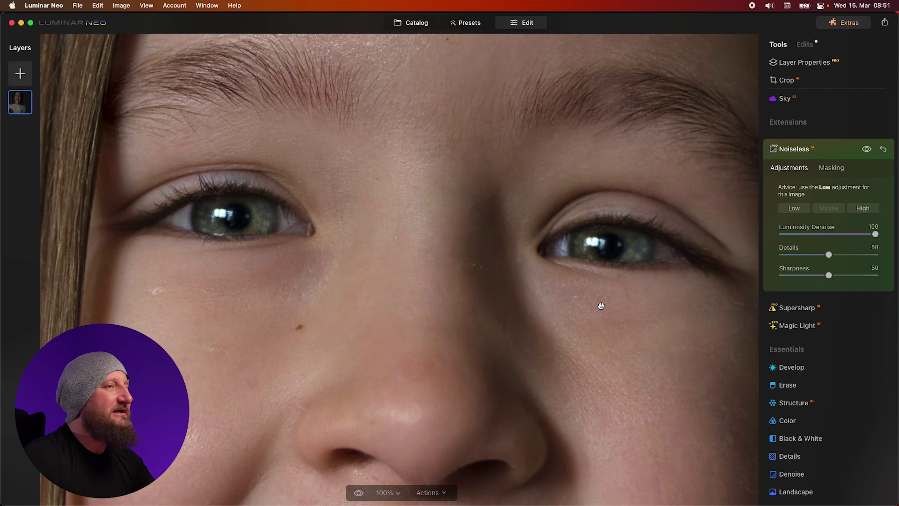
Compare the girl's skin and eyes at 100% magnification with and without the Noiseless adjustment.
{"action": "left_click", "coordinate": [867, 149]}
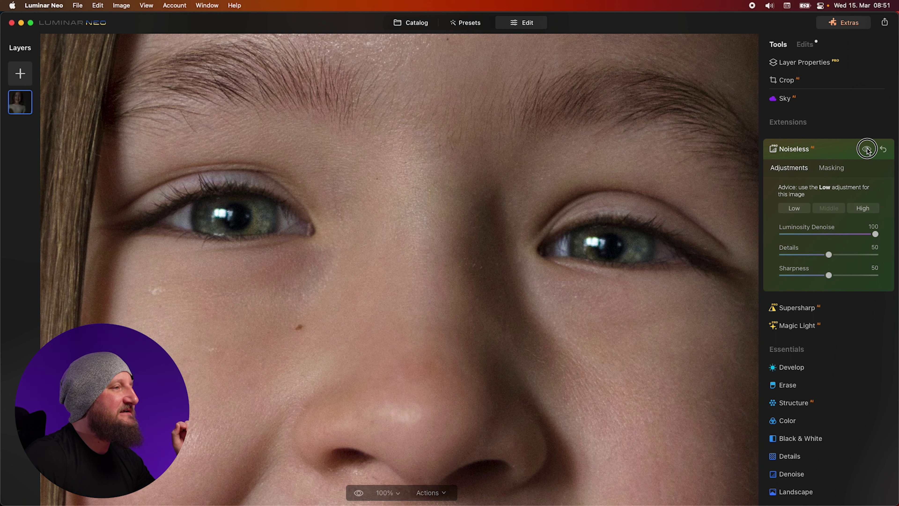
{"action": "left_click", "coordinate": [866, 149]}
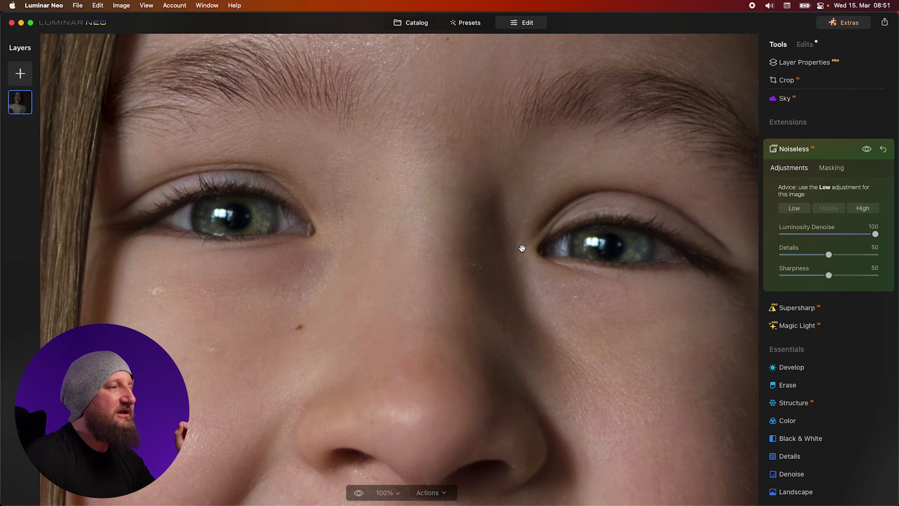
{"action": "left_click", "coordinate": [868, 149]}
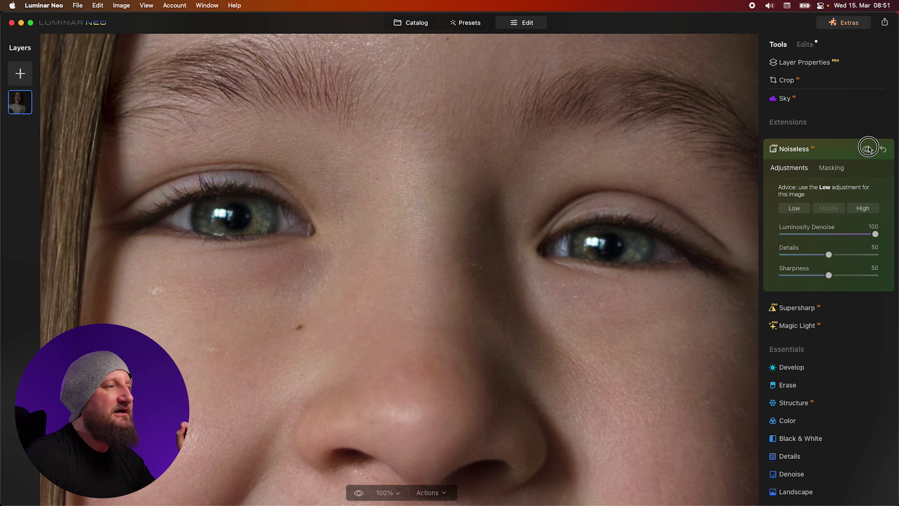
Check the Noiseless result on the girl's face, then view the whole portrait and compare it with the original photo.
{"action": "left_click", "coordinate": [867, 149]}
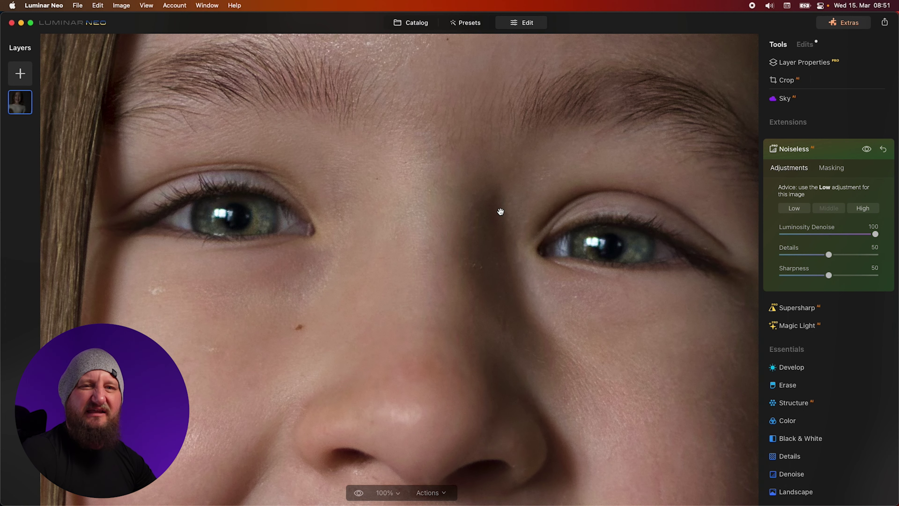
{"action": "left_click", "coordinate": [429, 213]}
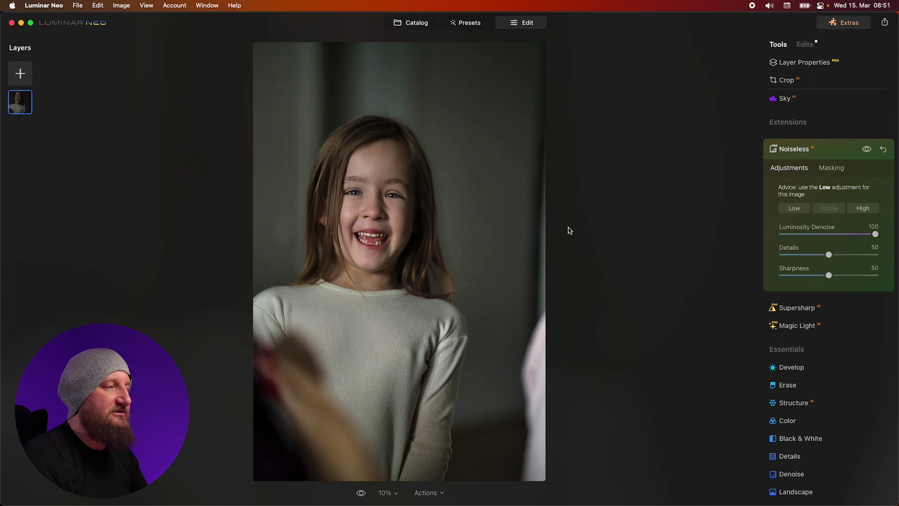
{"action": "key", "text": "backslash"}
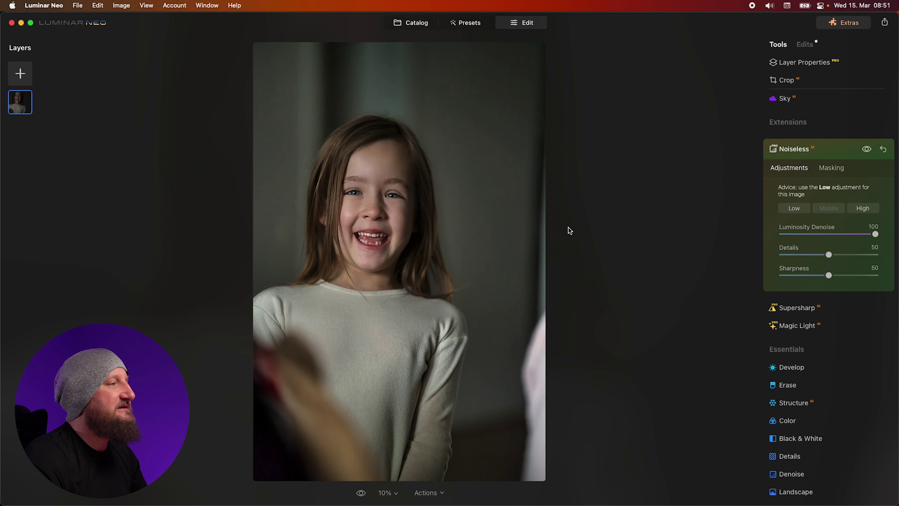
{"action": "key", "text": "backslash"}
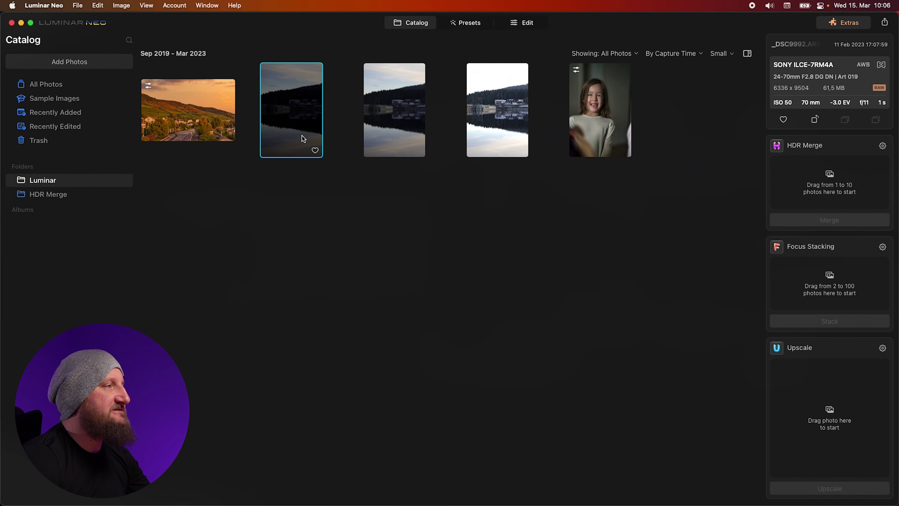
Load the three lake exposures from the catalog, EV -3.0, -1.0 and +1.0, into HDR Merge.
{"action": "left_click", "coordinate": [376, 121], "text": "super"}
{"action": "left_click", "coordinate": [487, 120], "text": "super"}
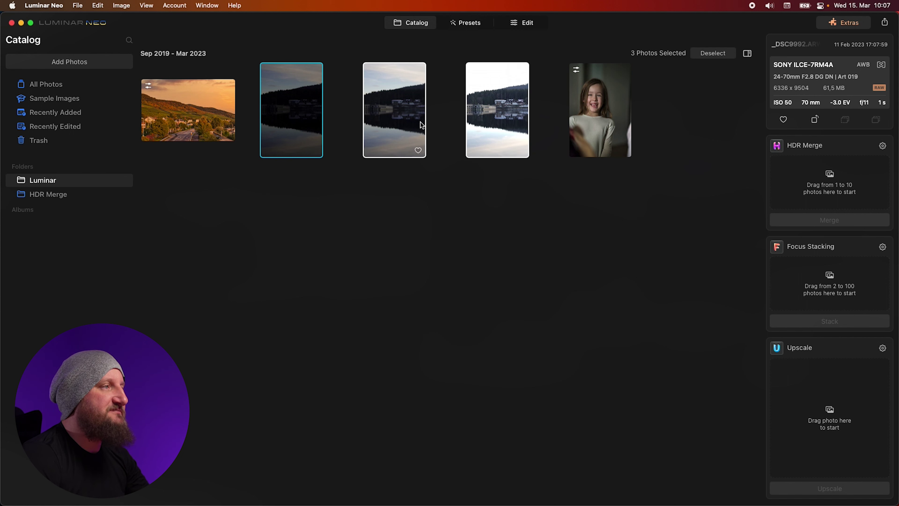
{"action": "left_click_drag", "start_coordinate": [397, 121], "coordinate": [817, 175]}
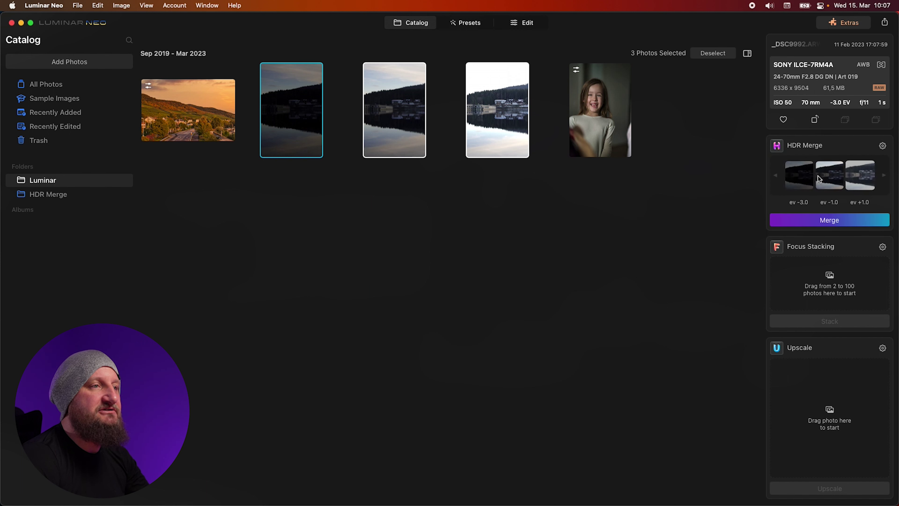
Merge the lake exposures into an HDR photo, keeping _DSC9993 EV -1.0 as the ghost reduction reference and Medium as the amount.
{"action": "left_click", "coordinate": [882, 146]}
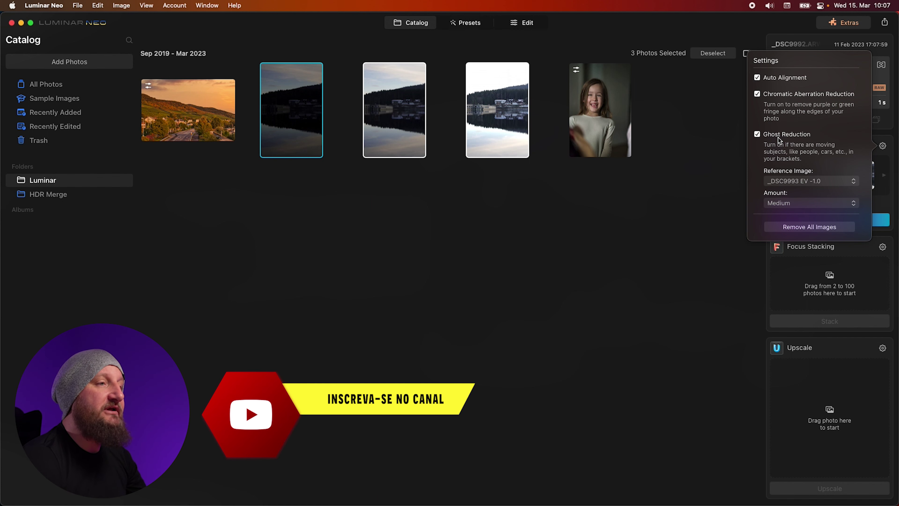
{"action": "left_click", "coordinate": [821, 180]}
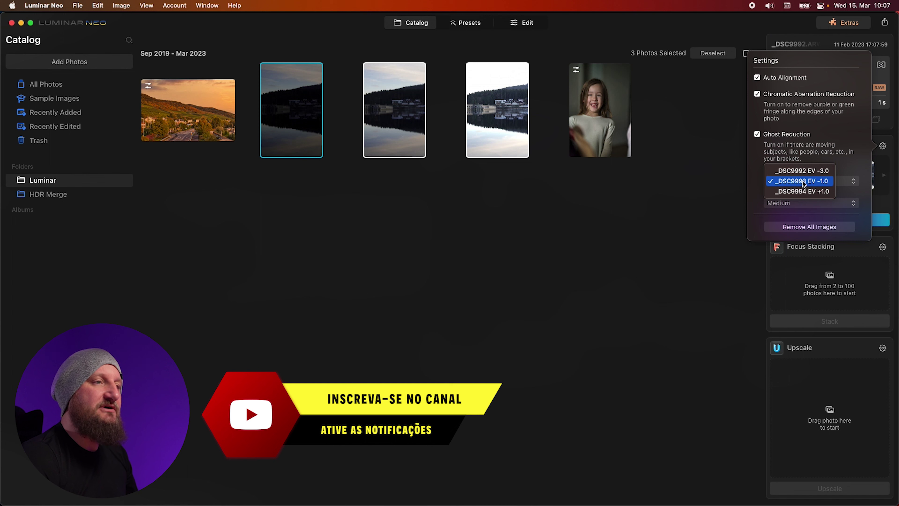
{"action": "left_click", "coordinate": [822, 181]}
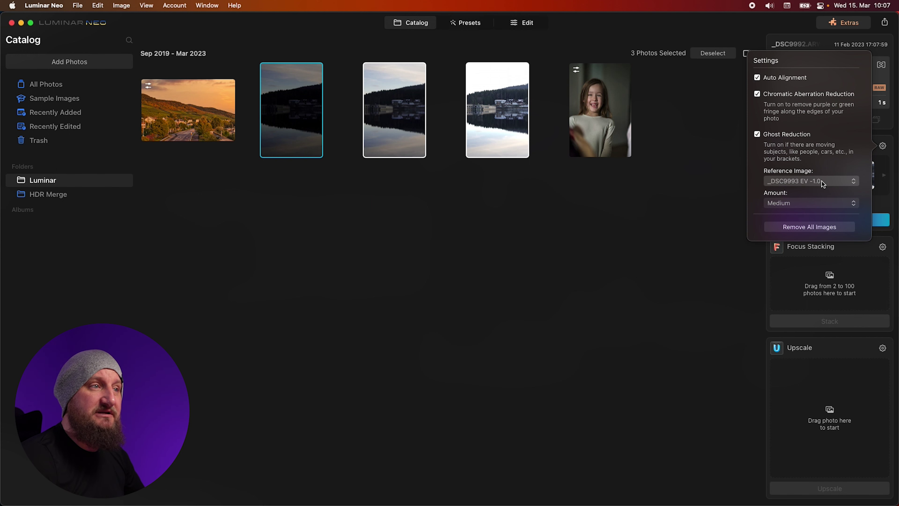
{"action": "left_click", "coordinate": [777, 200]}
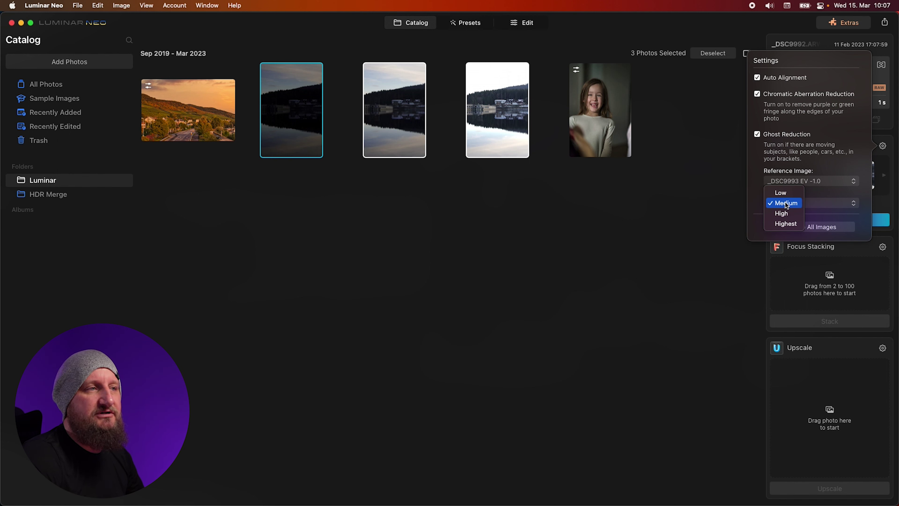
{"action": "left_click", "coordinate": [786, 204]}
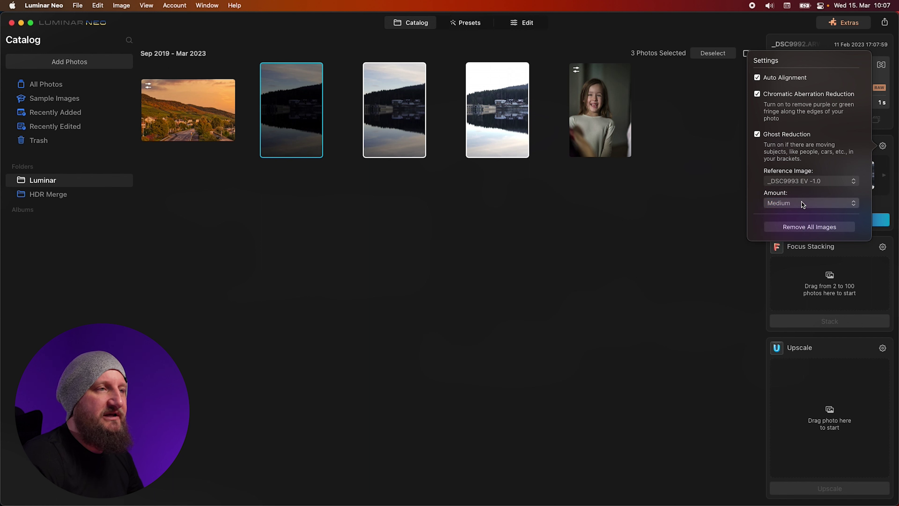
{"action": "left_click", "coordinate": [888, 159]}
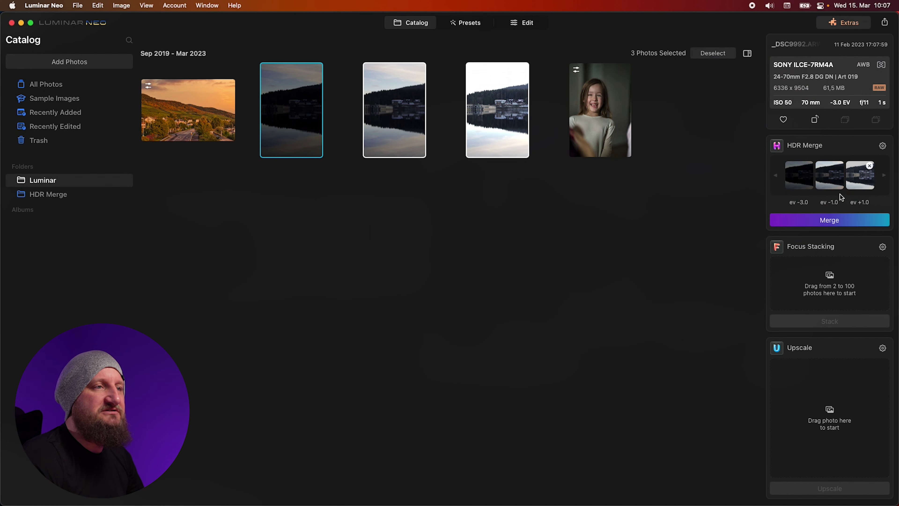
{"action": "left_click", "coordinate": [829, 220]}
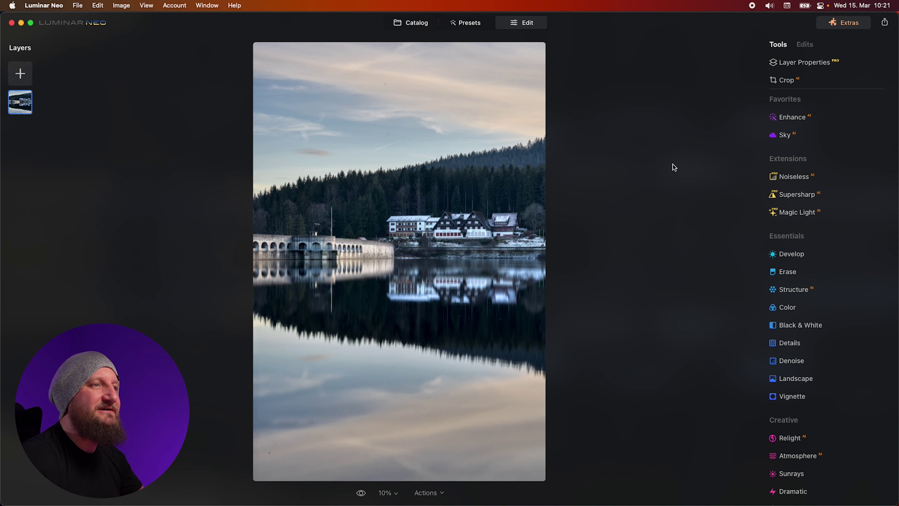
Enhance the merged lake photo with Accent at 54 and Sky Enhancer at 26.
{"action": "left_click", "coordinate": [791, 120]}
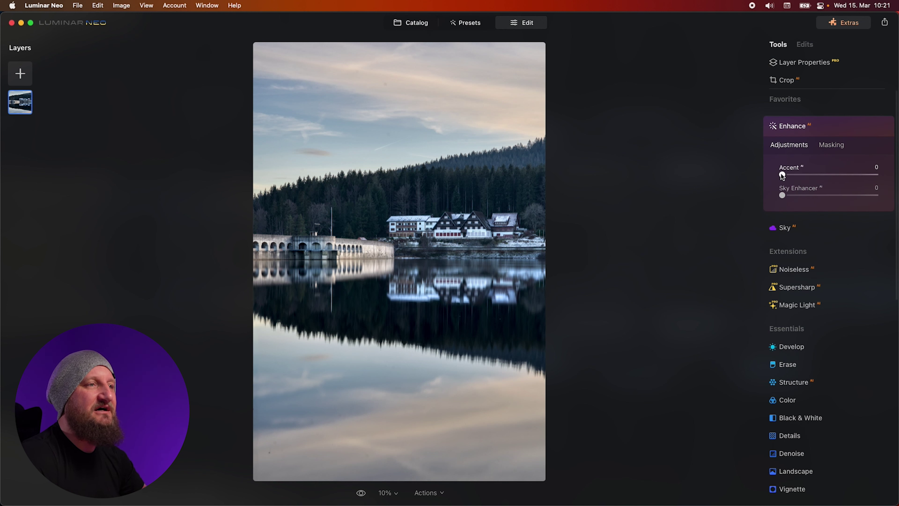
{"action": "left_click_drag", "start_coordinate": [781, 174], "coordinate": [837, 188]}
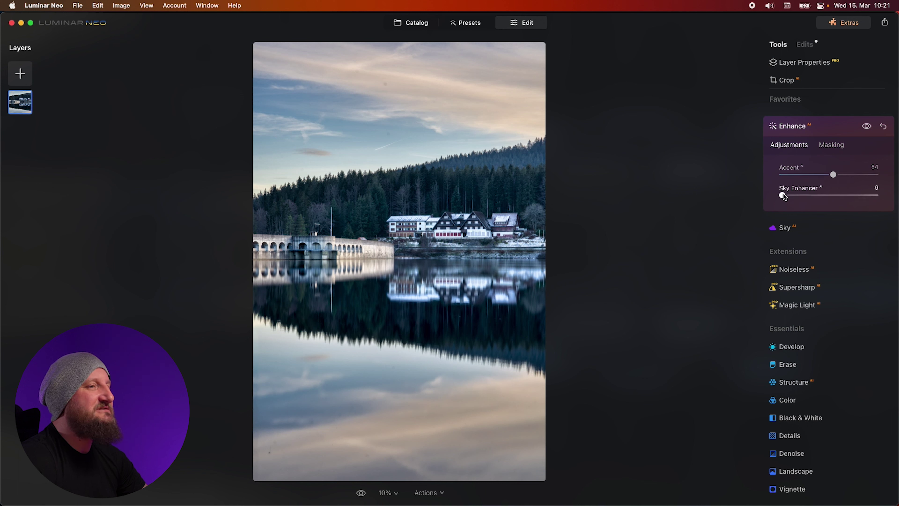
{"action": "left_click_drag", "start_coordinate": [783, 196], "coordinate": [811, 201]}
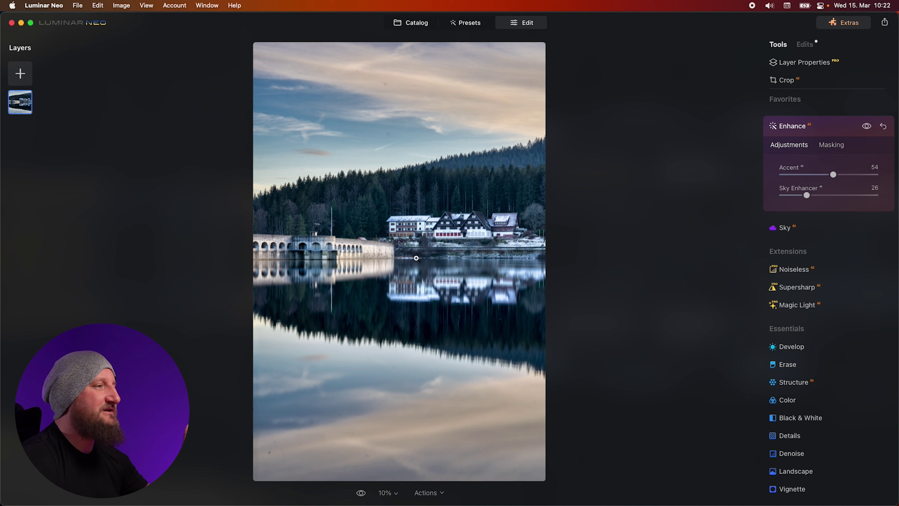
Warm the lake photo's white balance in Develop with Temperature at 60 and Tint at 39.
{"action": "left_click", "coordinate": [792, 347]}
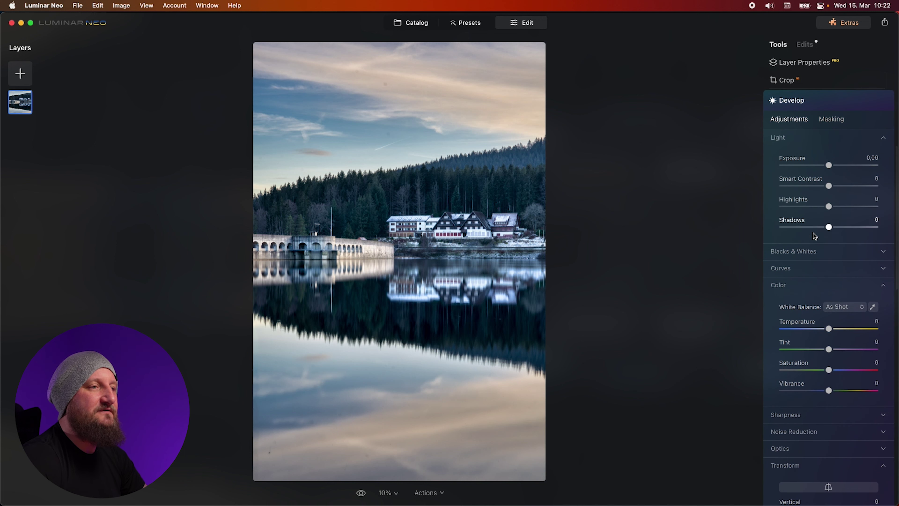
{"action": "left_click_drag", "start_coordinate": [830, 330], "coordinate": [861, 335]}
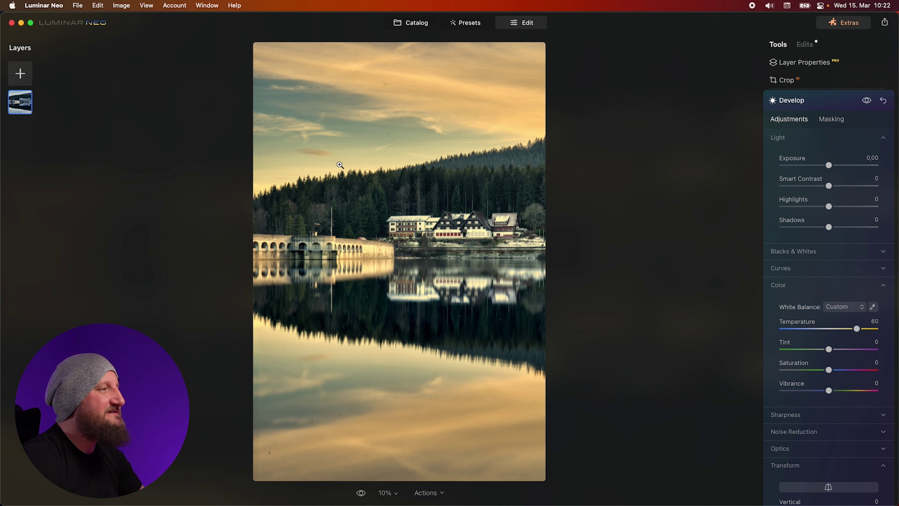
{"action": "left_click_drag", "start_coordinate": [830, 346], "coordinate": [839, 347]}
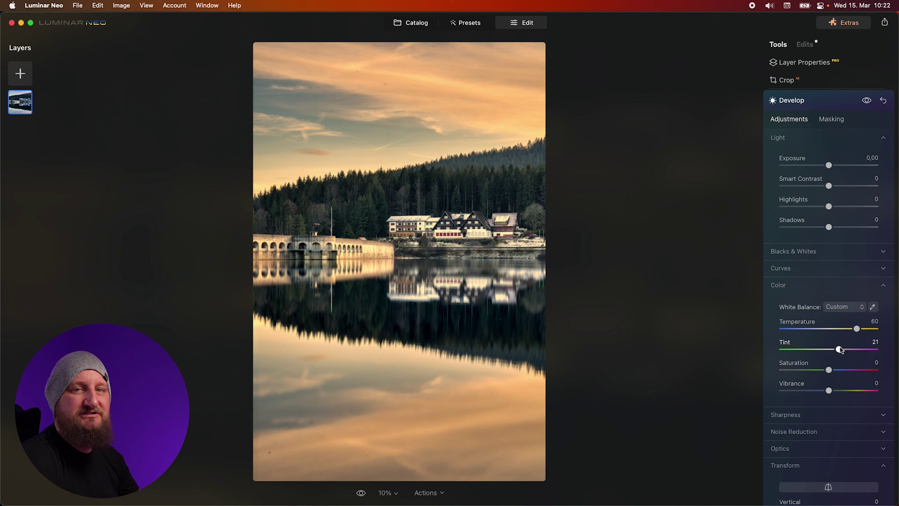
{"action": "scroll", "coordinate": [839, 347], "scroll_direction": "up", "scroll_amount": 1}
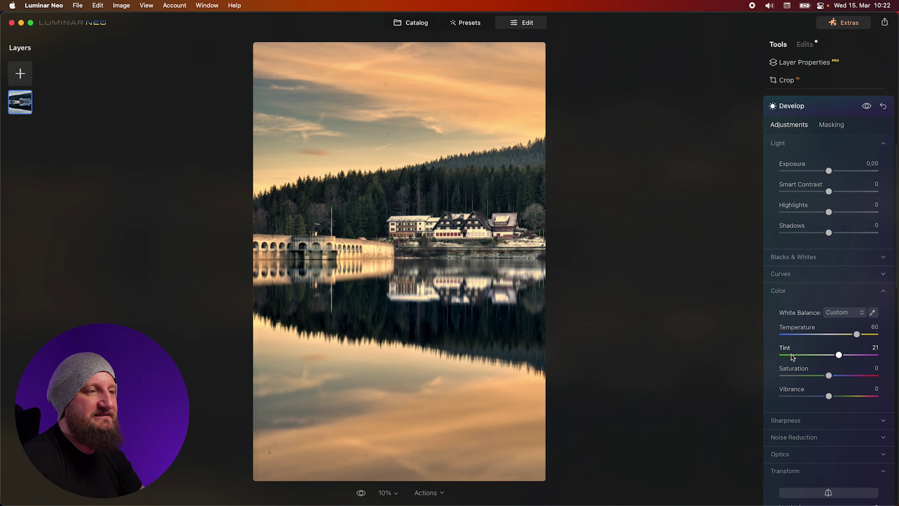
{"action": "mouse_move", "coordinate": [839, 355]}
{"action": "left_mouse_down"}
{"action": "mouse_move", "coordinate": [782, 357]}
{"action": "mouse_move", "coordinate": [880, 358]}
{"action": "mouse_move", "coordinate": [834, 357]}
{"action": "mouse_move", "coordinate": [846, 362]}
{"action": "left_mouse_up"}
Set the lake photo's Vibrance to 43 and Saturation to -9 in the Develop adjustment.
{"action": "scroll", "coordinate": [822, 299], "scroll_direction": "down", "scroll_amount": 3}
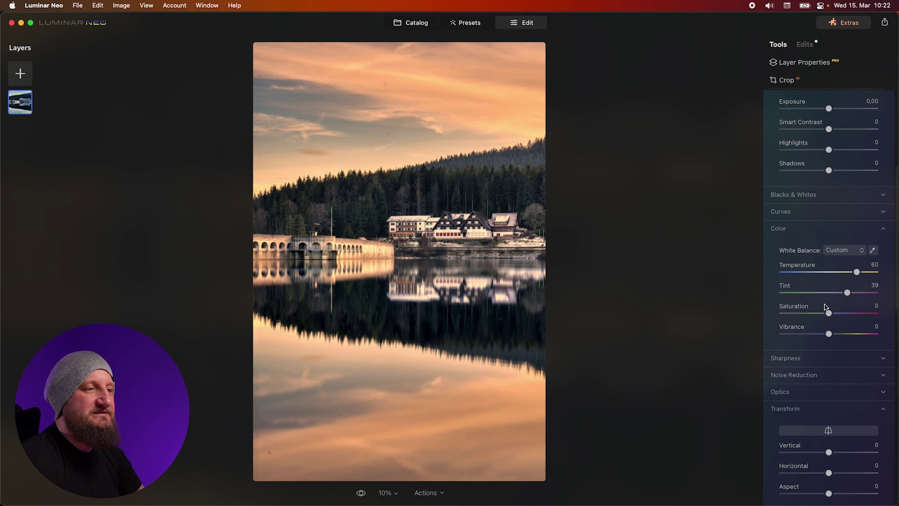
{"action": "left_click_drag", "start_coordinate": [829, 335], "coordinate": [823, 315]}
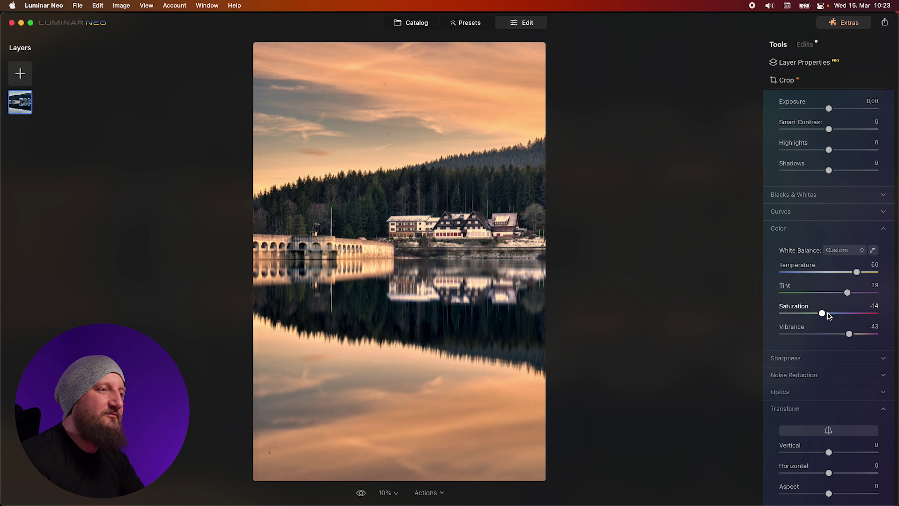
{"action": "left_click_drag", "start_coordinate": [824, 312], "coordinate": [826, 313]}
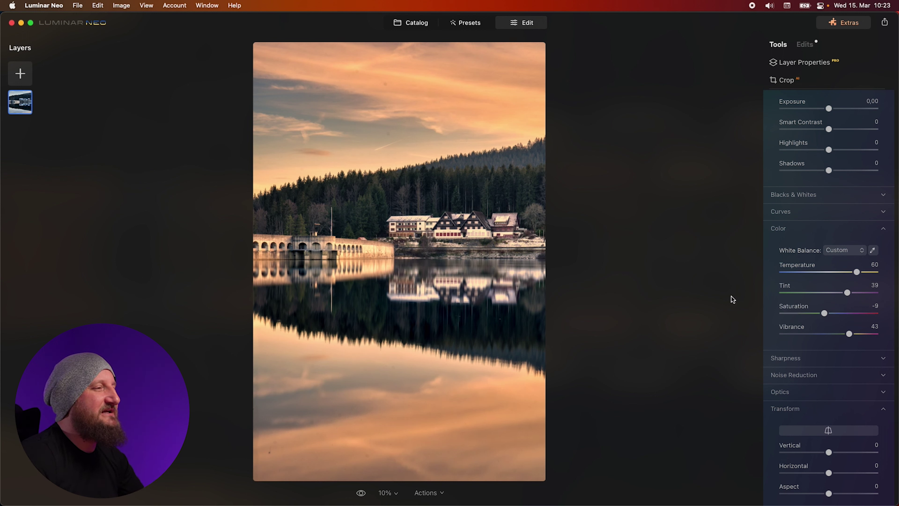
Add Structure to the lake photo with an amount of 32 and Boost at 20, comparing it with the effect switched off.
{"action": "scroll", "coordinate": [820, 326], "scroll_direction": "down", "scroll_amount": 5}
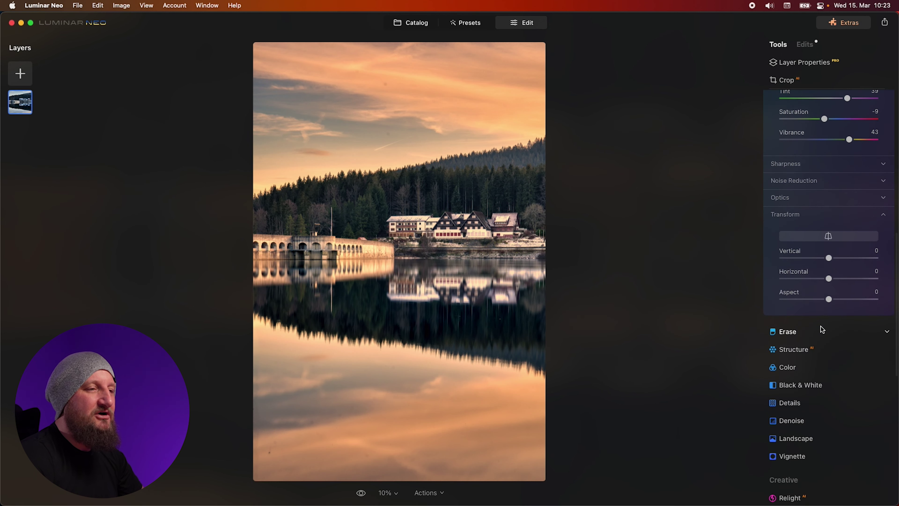
{"action": "left_click", "coordinate": [806, 314]}
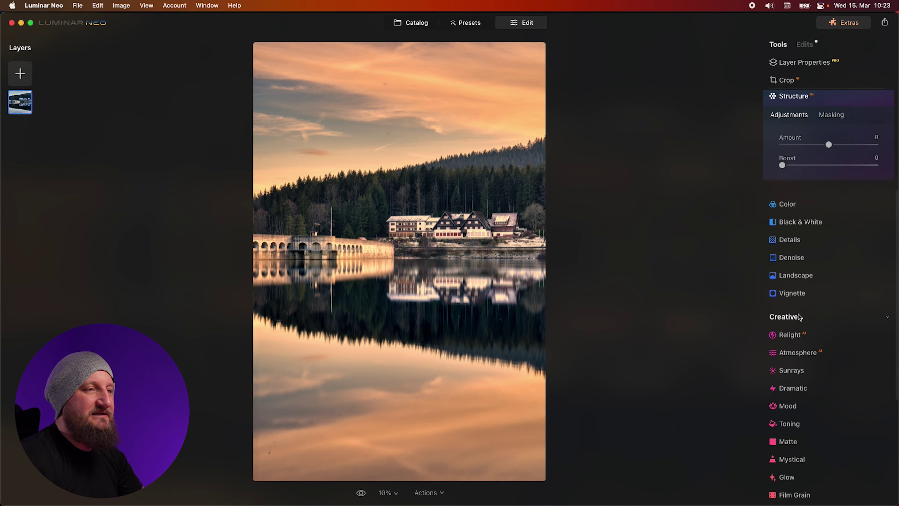
{"action": "left_click_drag", "start_coordinate": [828, 150], "coordinate": [836, 150]}
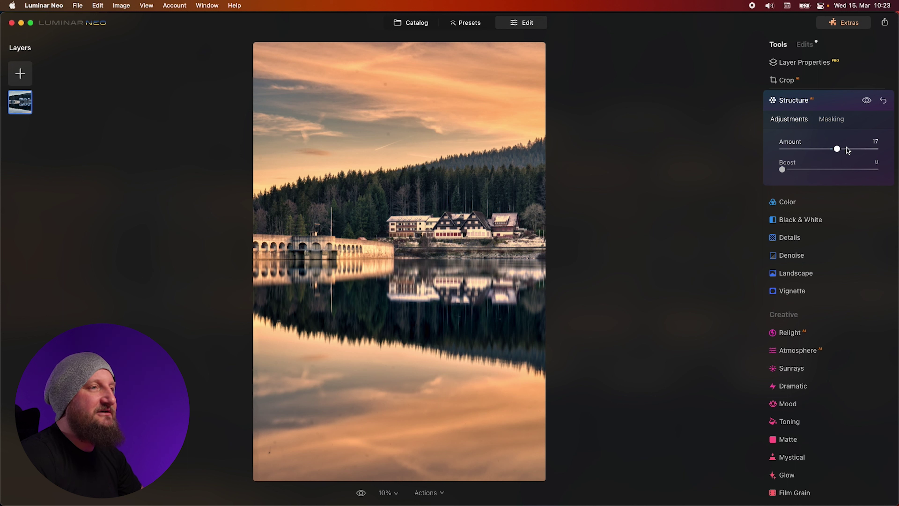
{"action": "mouse_move", "coordinate": [838, 149]}
{"action": "left_mouse_down"}
{"action": "mouse_move", "coordinate": [829, 153]}
{"action": "mouse_move", "coordinate": [844, 148]}
{"action": "left_mouse_up"}
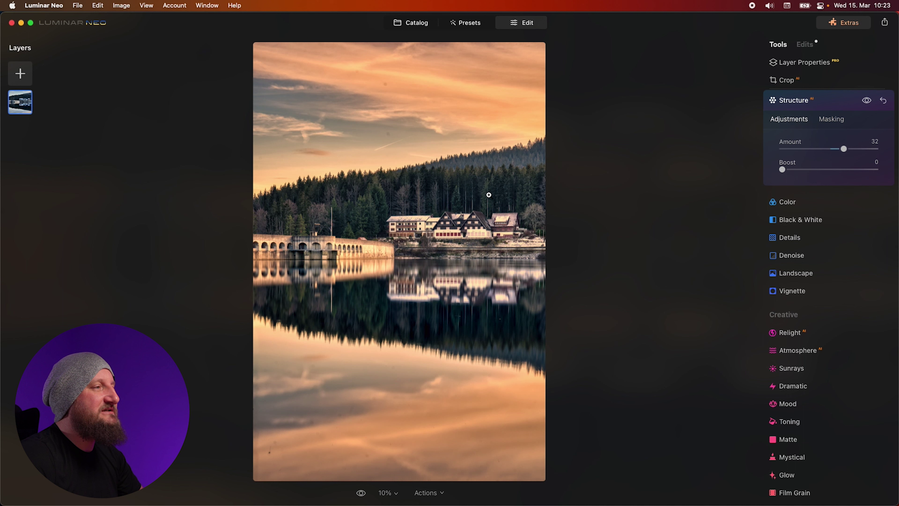
{"action": "left_click", "coordinate": [866, 101]}
{"action": "left_click", "coordinate": [867, 102]}
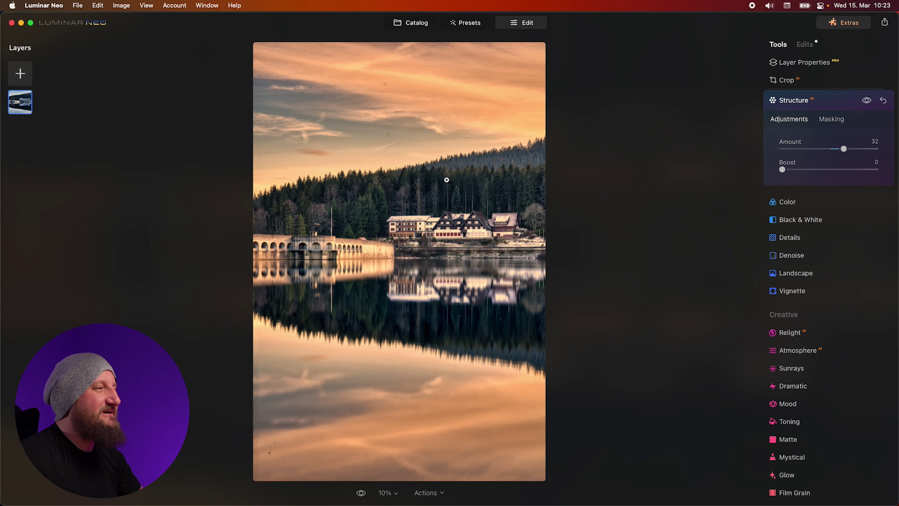
{"action": "left_click_drag", "start_coordinate": [782, 169], "coordinate": [802, 173]}
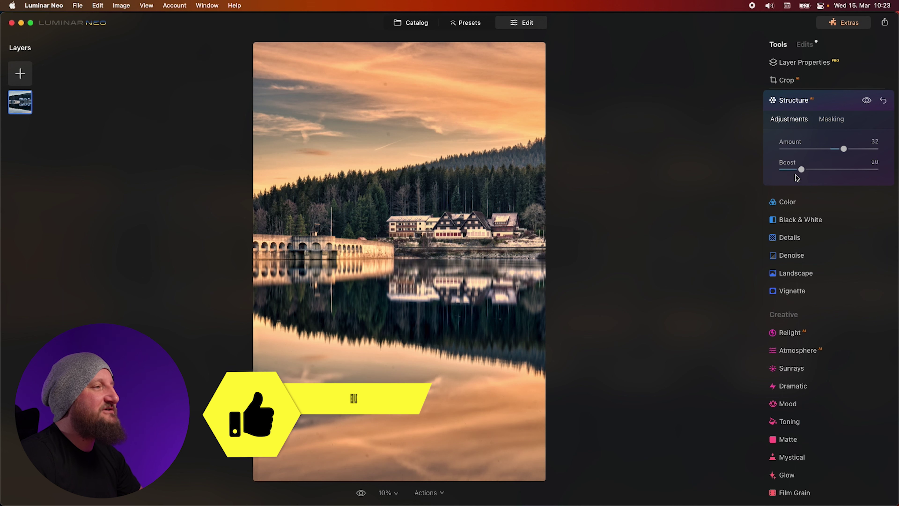
Add warm light to the lake scene with the Landscape adjustment's Golden Hour at 28.
{"action": "left_click", "coordinate": [788, 273]}
{"action": "left_click_drag", "start_coordinate": [782, 258], "coordinate": [811, 265]}
Apply an Orton Effect glow to the lake photo with an amount of 12 and Warmth at 22.
{"action": "scroll", "coordinate": [834, 278], "scroll_direction": "down", "scroll_amount": 5}
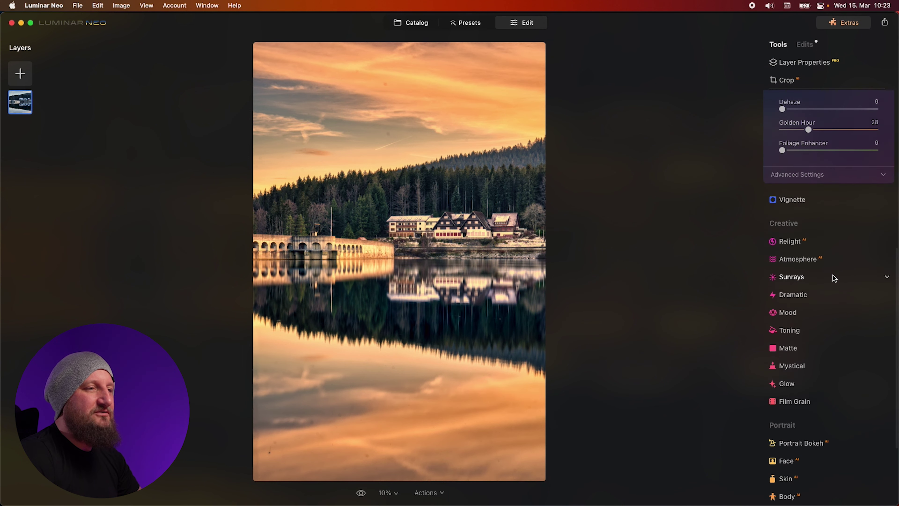
{"action": "left_click", "coordinate": [785, 377]}
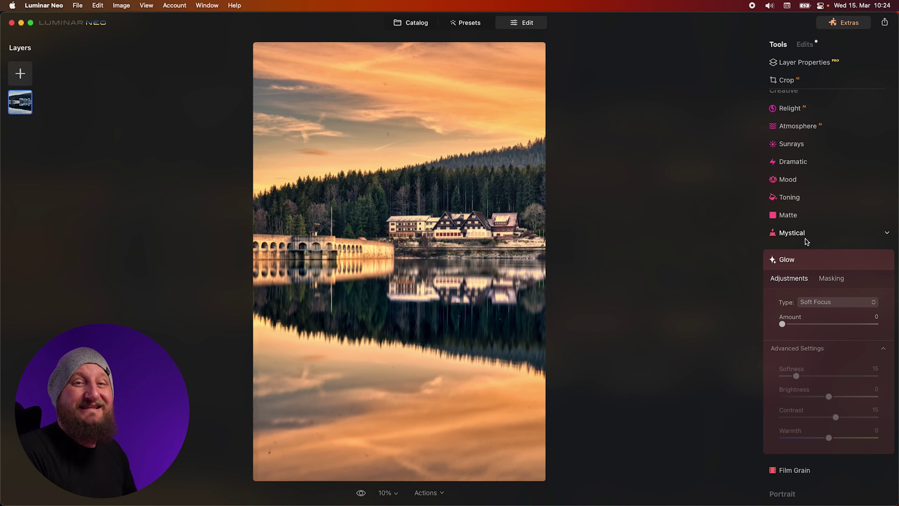
{"action": "left_click", "coordinate": [828, 302]}
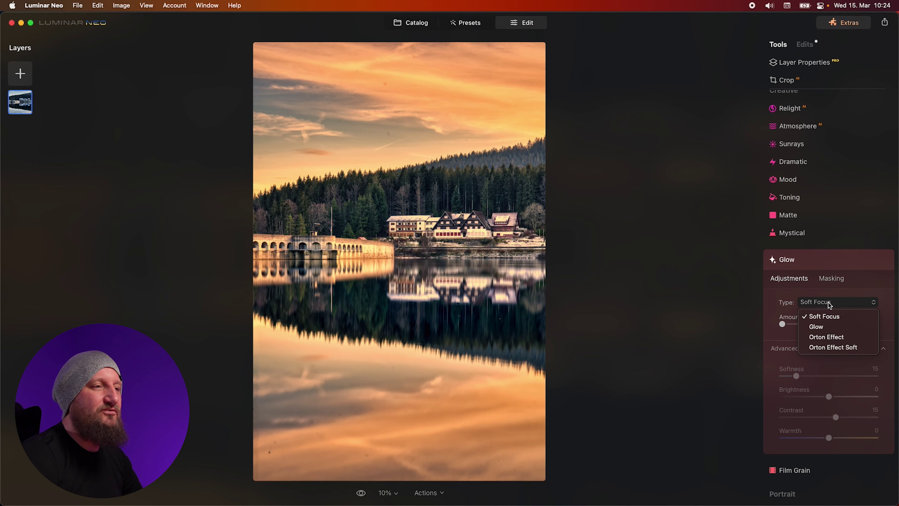
{"action": "left_click", "coordinate": [821, 337]}
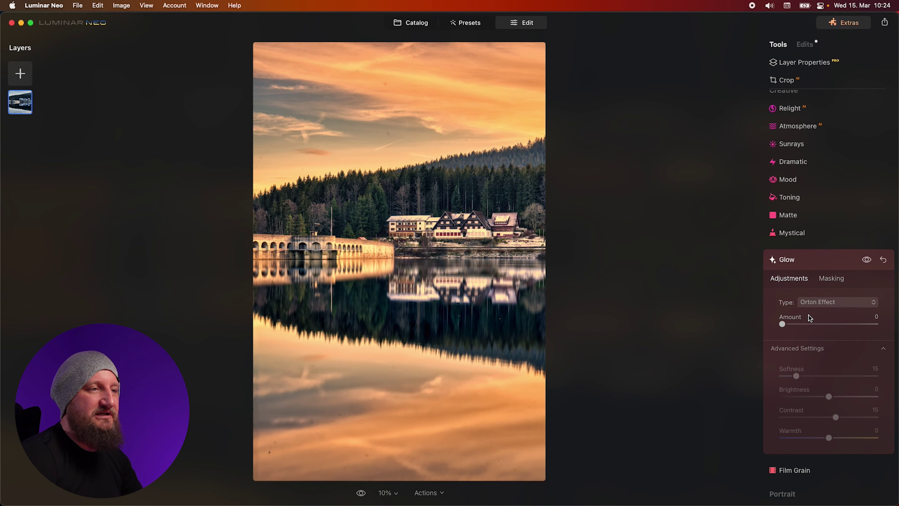
{"action": "left_click_drag", "start_coordinate": [783, 323], "coordinate": [794, 326]}
{"action": "left_click_drag", "start_coordinate": [829, 438], "coordinate": [840, 438]}
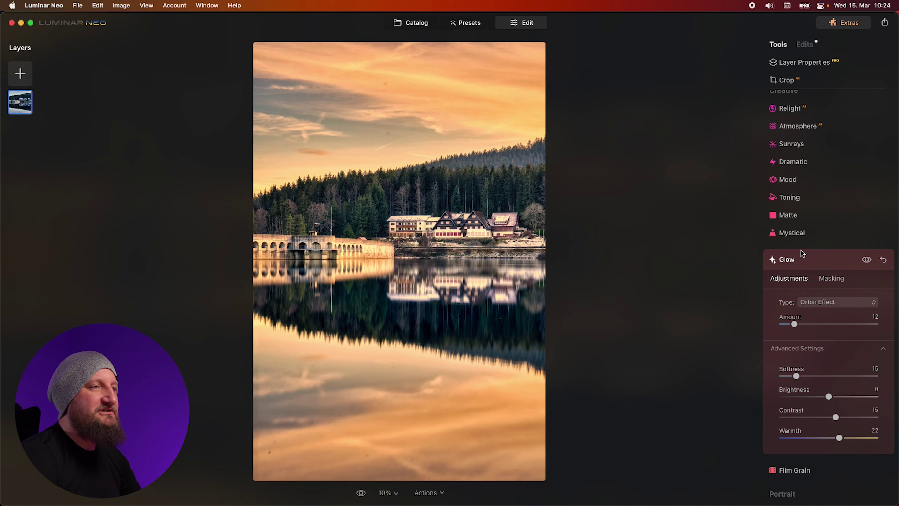
Tone the lake photo's highlights with Saturation 21 and Hue 35, and its shadows with Saturation 14 and Hue 209, comparing before and after.
{"action": "left_click", "coordinate": [791, 198]}
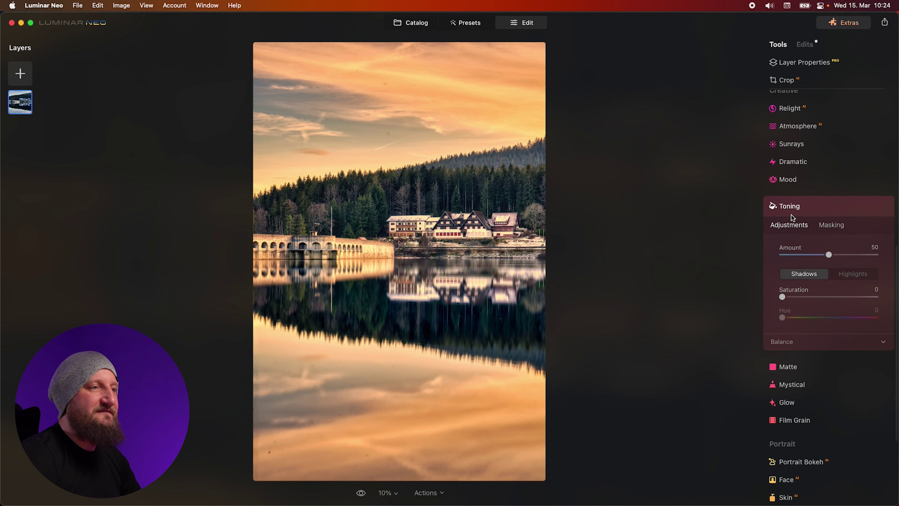
{"action": "left_click", "coordinate": [844, 273]}
{"action": "left_click_drag", "start_coordinate": [783, 298], "coordinate": [805, 299]}
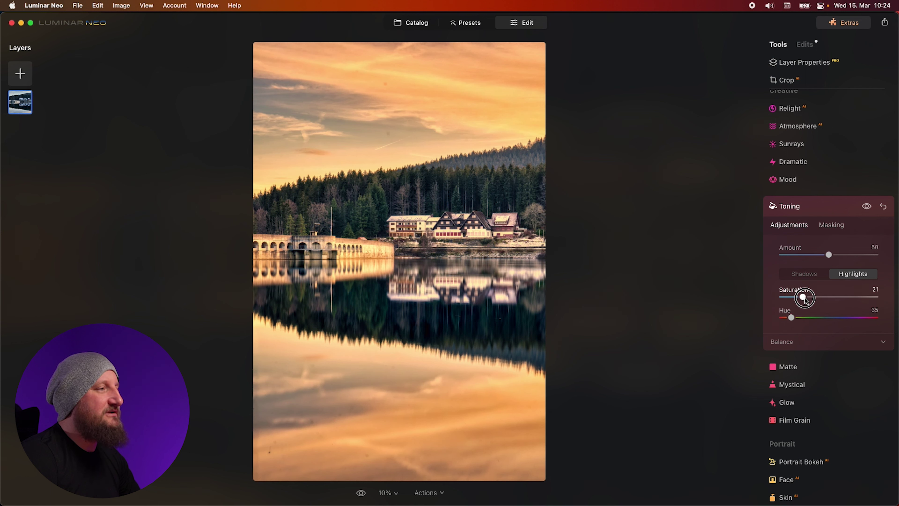
{"action": "left_click", "coordinate": [803, 274]}
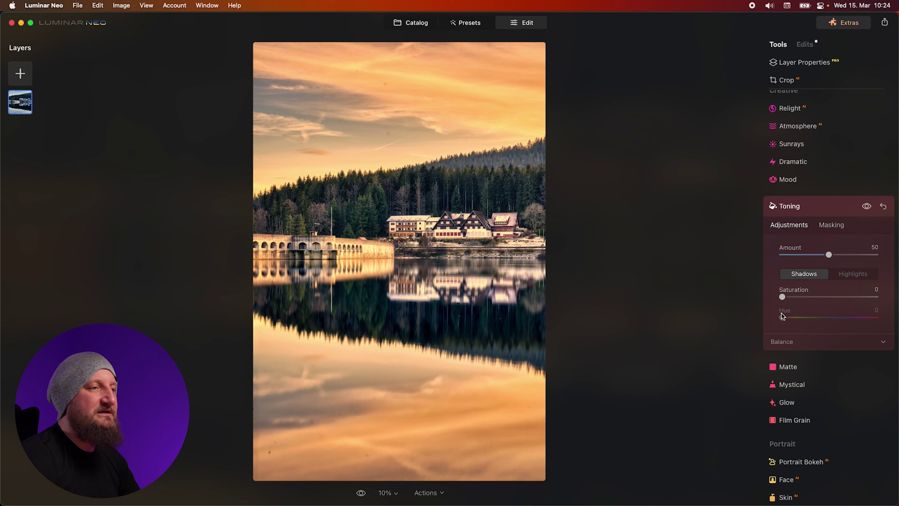
{"action": "left_click_drag", "start_coordinate": [783, 297], "coordinate": [836, 318]}
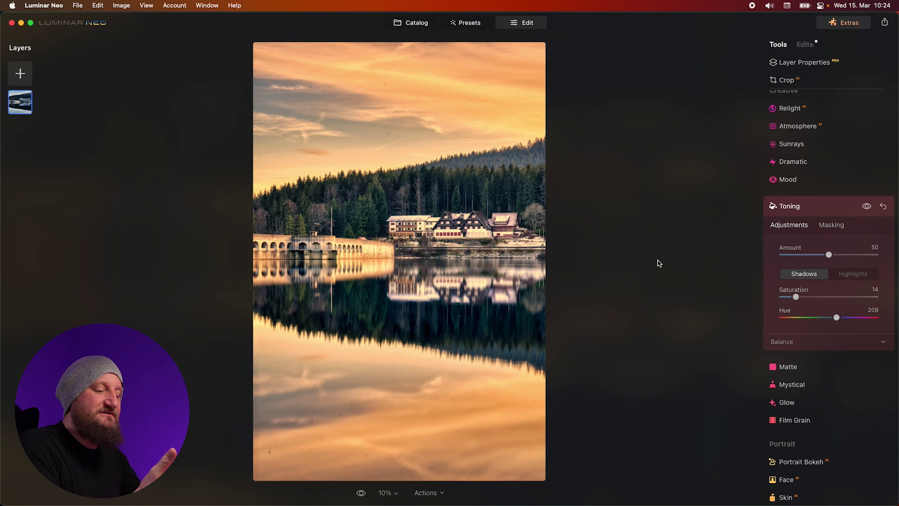
{"action": "key", "text": "backslash"}
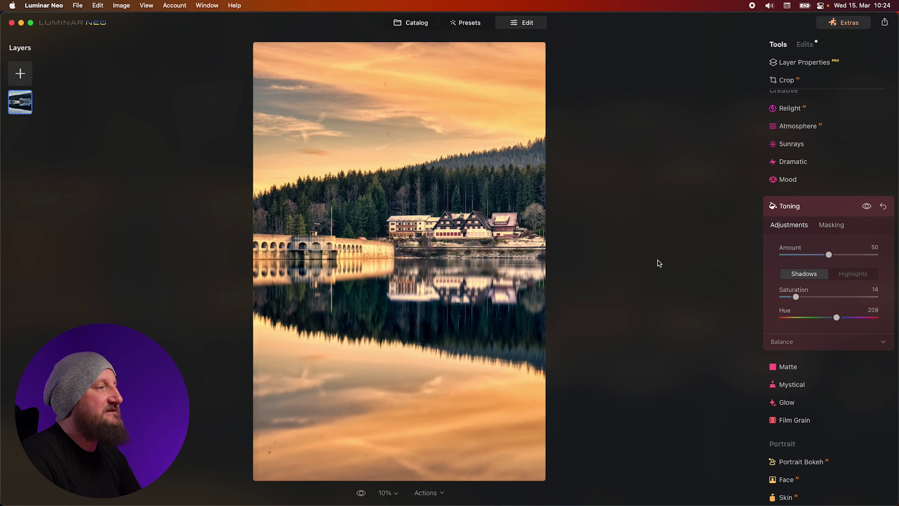
{"action": "key", "text": "backslash"}
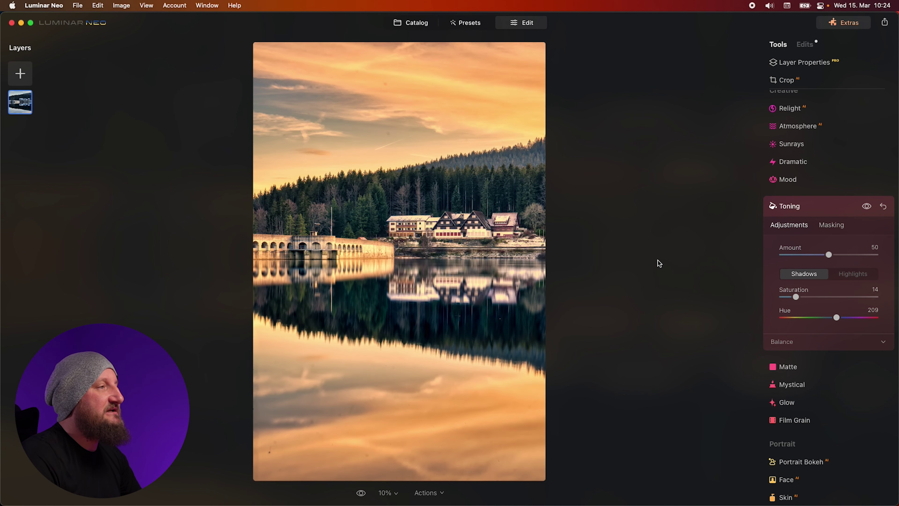
Inspect the sky around the contrail and the upper clouds at 100% zoom for dust spots.
{"action": "left_click", "coordinate": [386, 147]}
{"action": "left_click_drag", "start_coordinate": [375, 149], "coordinate": [389, 259]}
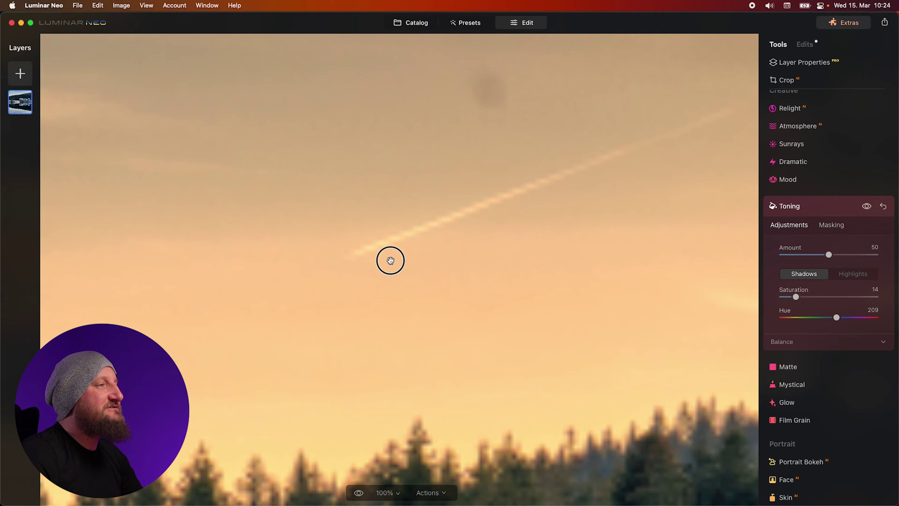
{"action": "left_click_drag", "start_coordinate": [475, 192], "coordinate": [458, 398]}
{"action": "left_click_drag", "start_coordinate": [482, 240], "coordinate": [518, 408]}
{"action": "left_click_drag", "start_coordinate": [393, 203], "coordinate": [522, 300]}
{"action": "left_click_drag", "start_coordinate": [589, 143], "coordinate": [461, 267]}
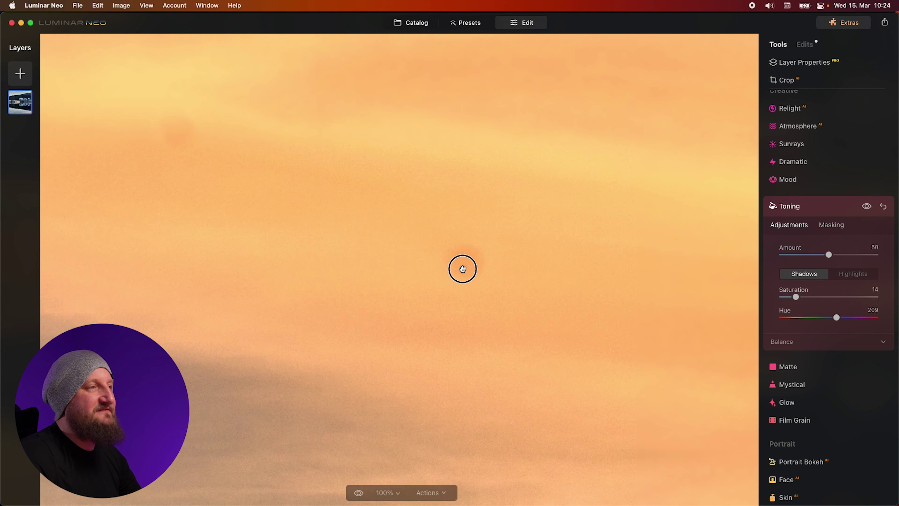
{"action": "left_click_drag", "start_coordinate": [308, 195], "coordinate": [570, 252]}
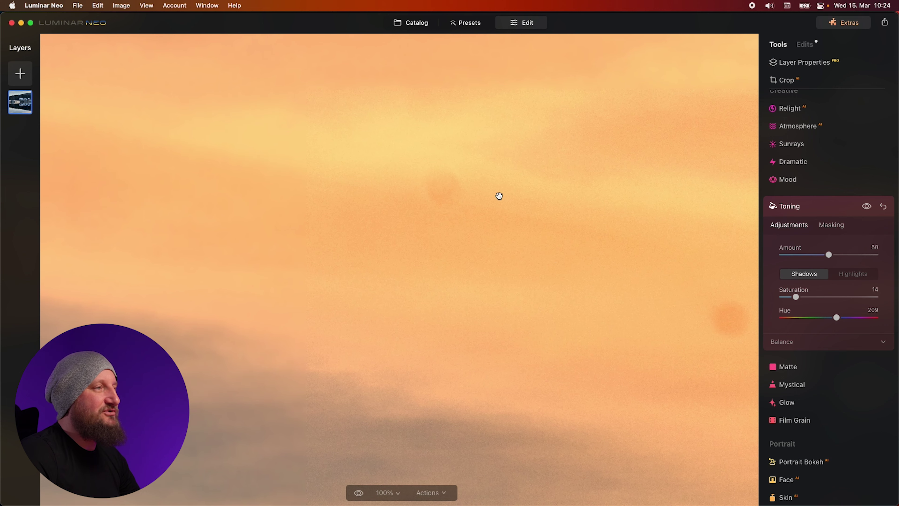
{"action": "left_click", "coordinate": [497, 217]}
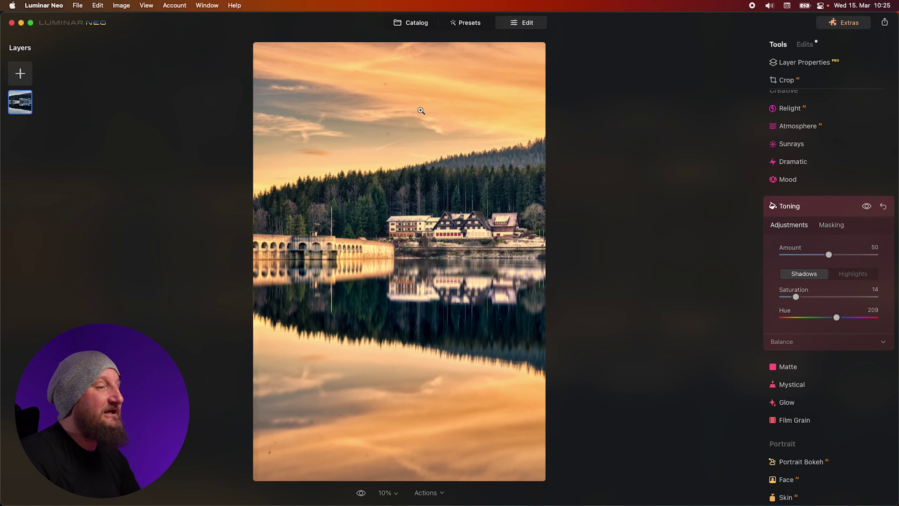
Remove the dust spots with the Erase tool's automatic removal, comparing the sky at 50% with the effect switched off.
{"action": "scroll", "coordinate": [775, 179], "scroll_direction": "up", "scroll_amount": 5}
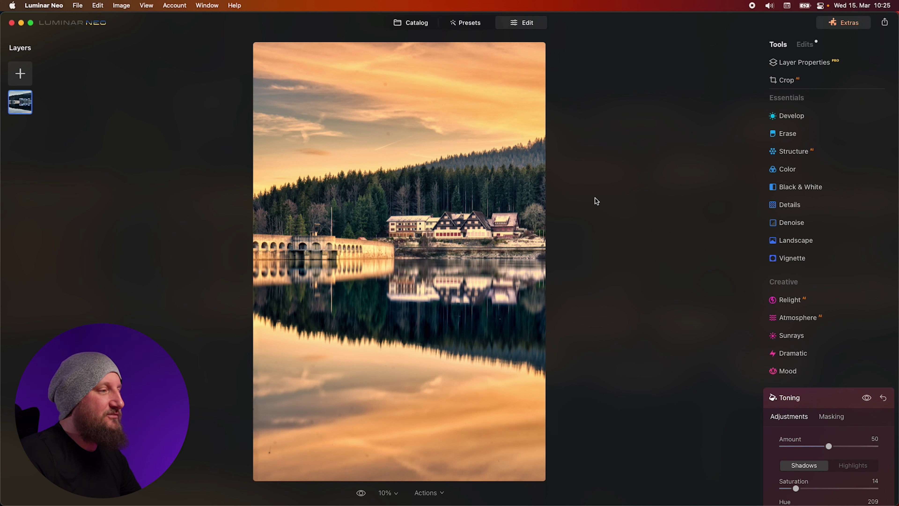
{"action": "left_click", "coordinate": [390, 493]}
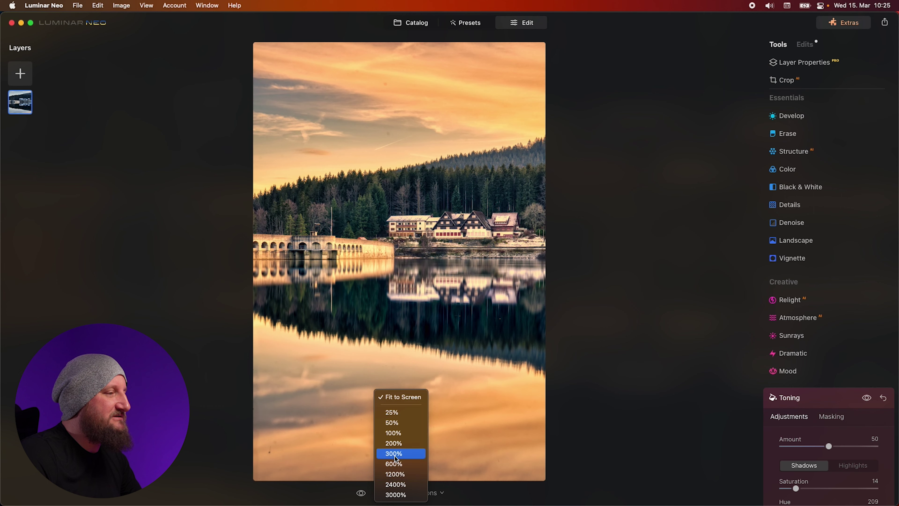
{"action": "left_click", "coordinate": [392, 424]}
{"action": "left_click_drag", "start_coordinate": [407, 170], "coordinate": [411, 464]}
{"action": "left_click_drag", "start_coordinate": [454, 144], "coordinate": [432, 474]}
{"action": "left_click_drag", "start_coordinate": [471, 138], "coordinate": [667, 310]}
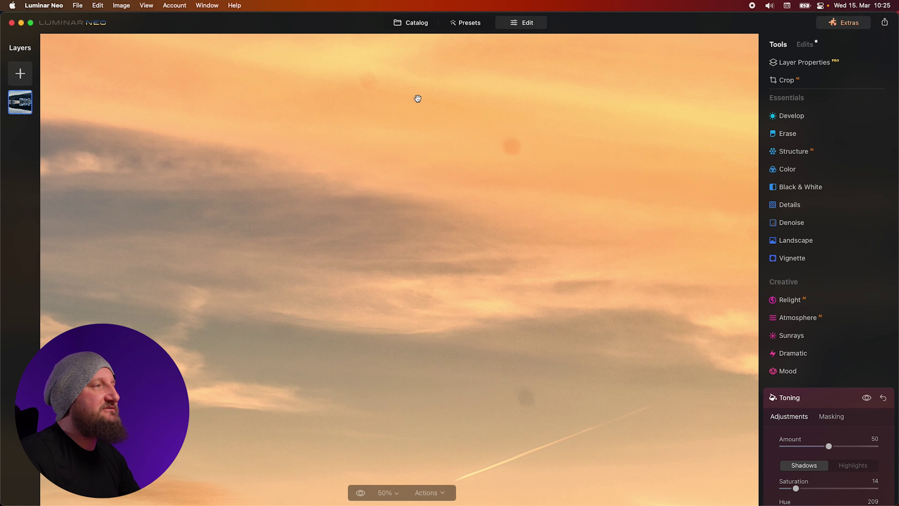
{"action": "left_click", "coordinate": [790, 134]}
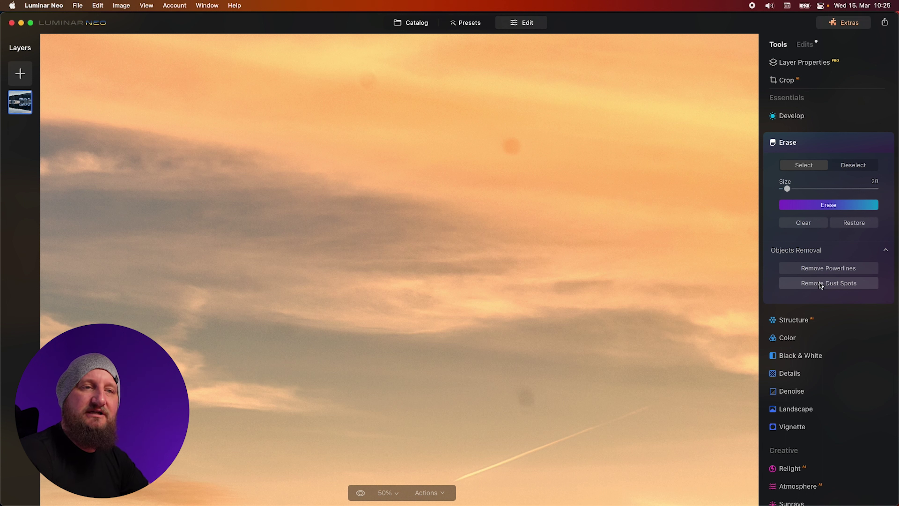
{"action": "left_click", "coordinate": [820, 283]}
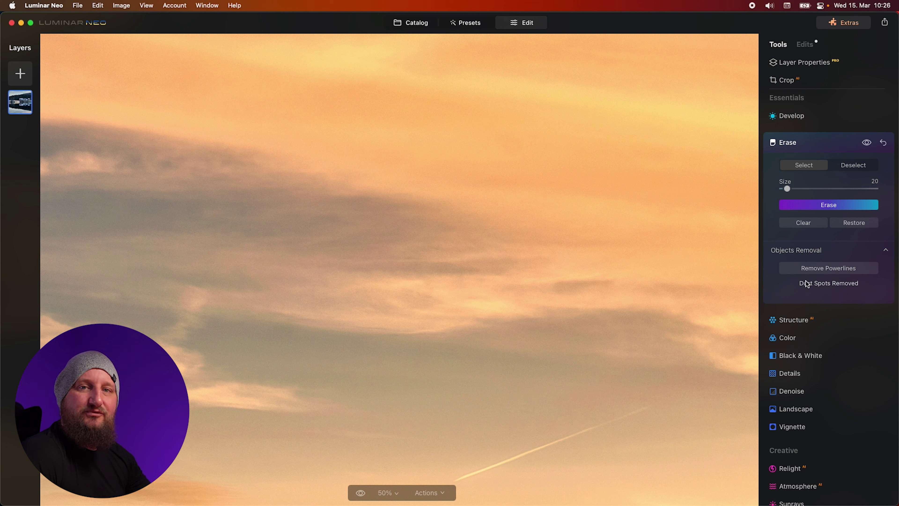
{"action": "left_click", "coordinate": [866, 143]}
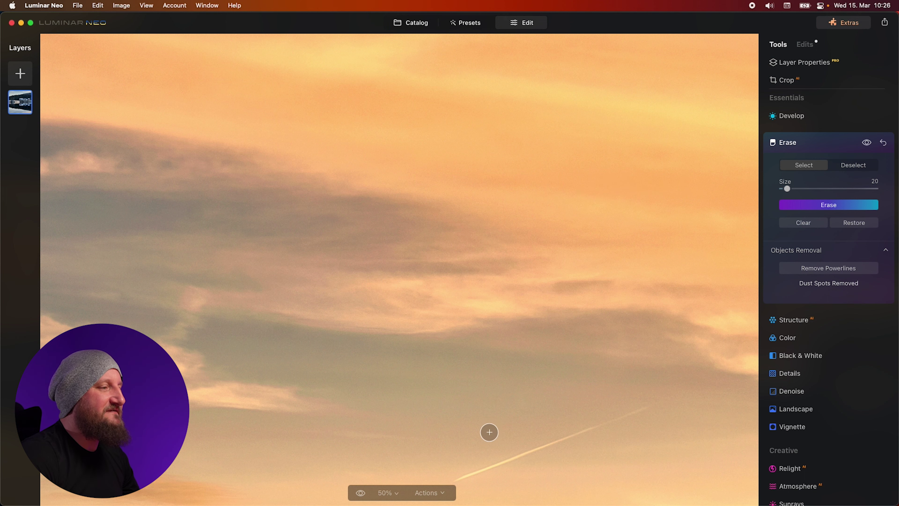
{"action": "left_click", "coordinate": [429, 492]}
{"action": "left_click", "coordinate": [397, 494]}
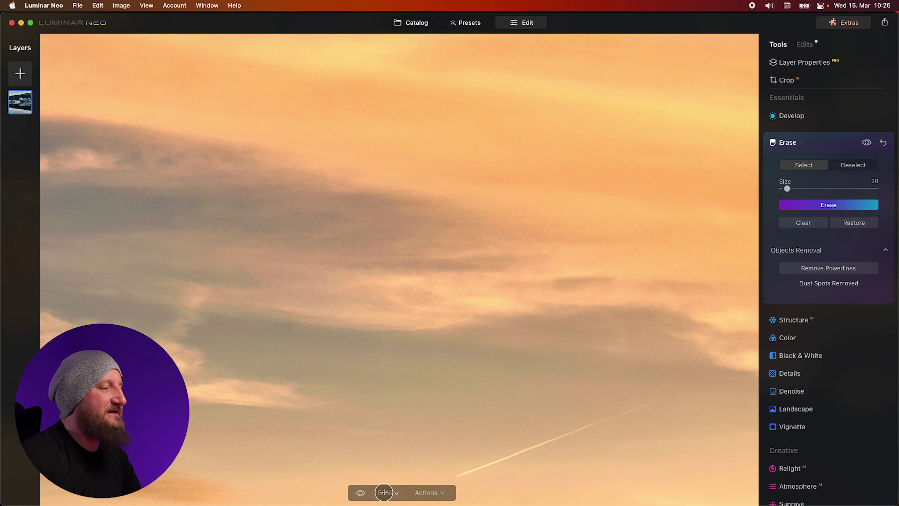
{"action": "left_click", "coordinate": [389, 493]}
{"action": "left_click", "coordinate": [394, 397]}
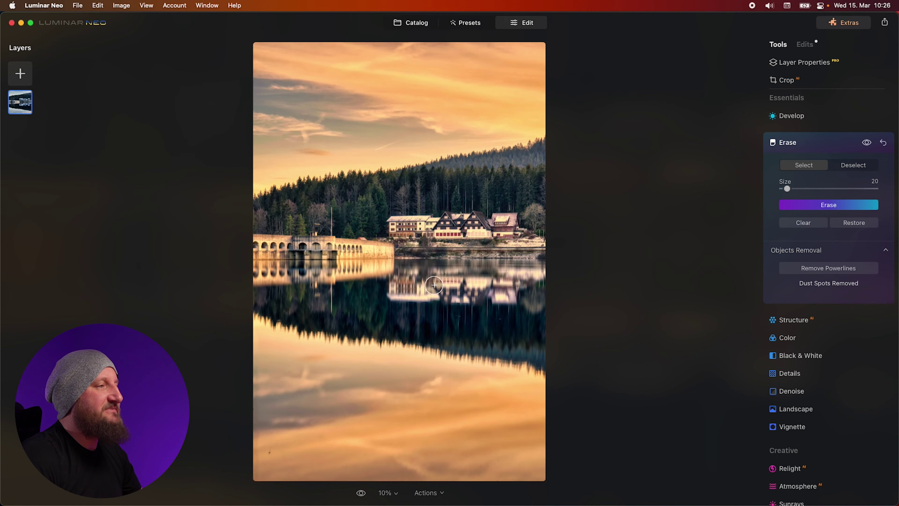
Crop the lake photo to a 4:5 ratio, trimming sky and foreground water, and compare the result with the original.
{"action": "left_click", "coordinate": [786, 83]}
{"action": "left_click", "coordinate": [807, 122]}
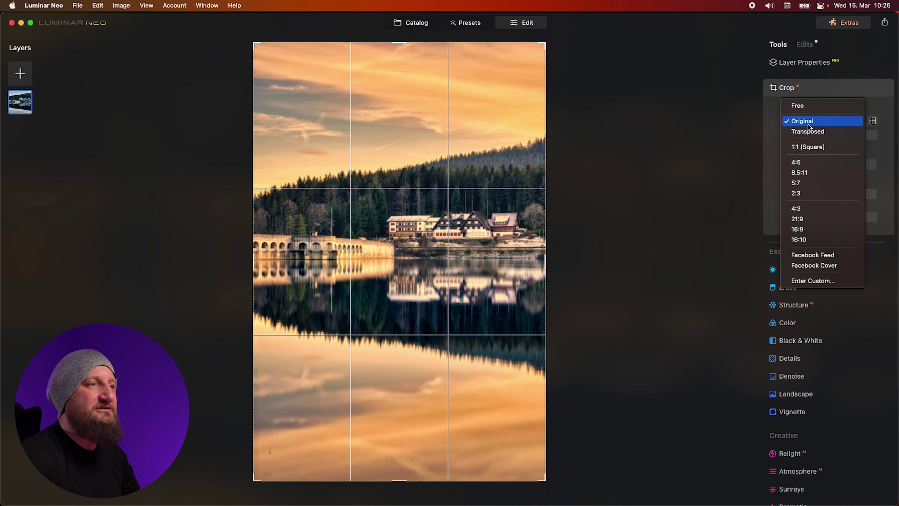
{"action": "left_click", "coordinate": [807, 162]}
{"action": "left_click_drag", "start_coordinate": [361, 247], "coordinate": [361, 256]}
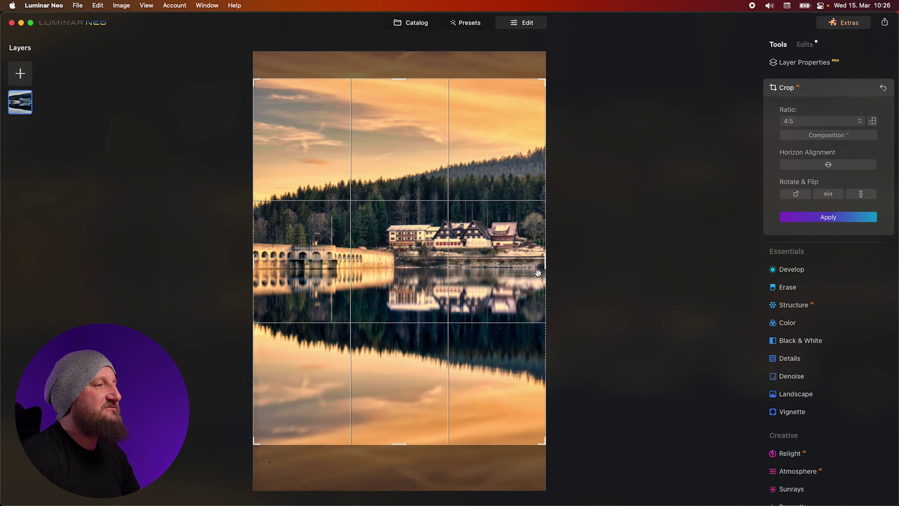
{"action": "left_click_drag", "start_coordinate": [543, 270], "coordinate": [537, 269]}
{"action": "left_click_drag", "start_coordinate": [467, 256], "coordinate": [461, 258]}
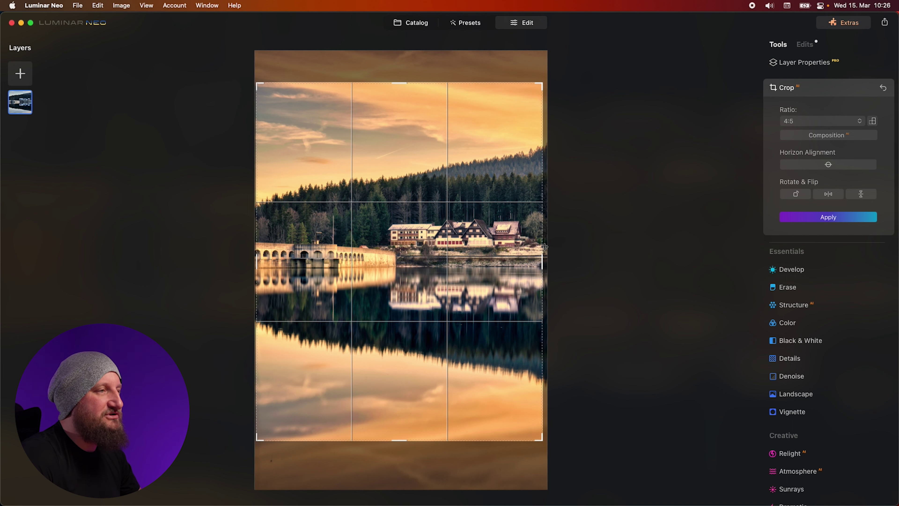
{"action": "left_click_drag", "start_coordinate": [448, 248], "coordinate": [448, 248]}
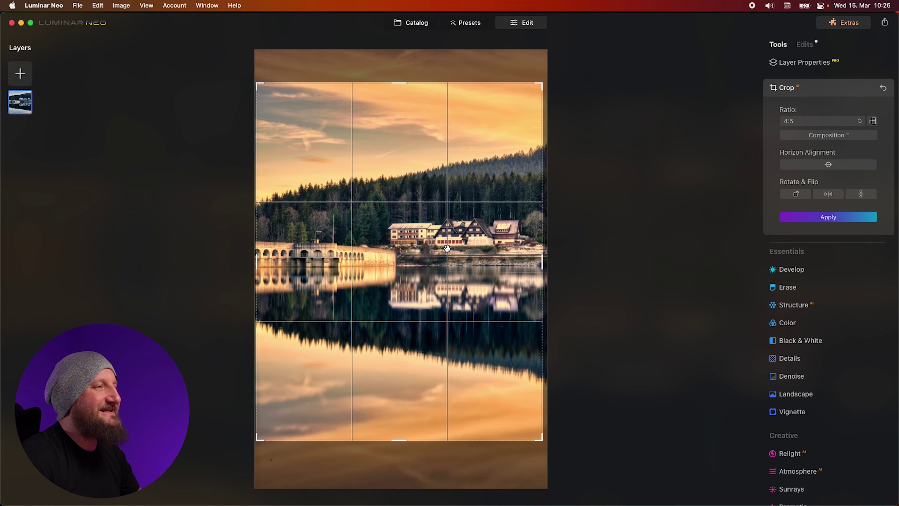
{"action": "key", "text": "Return"}
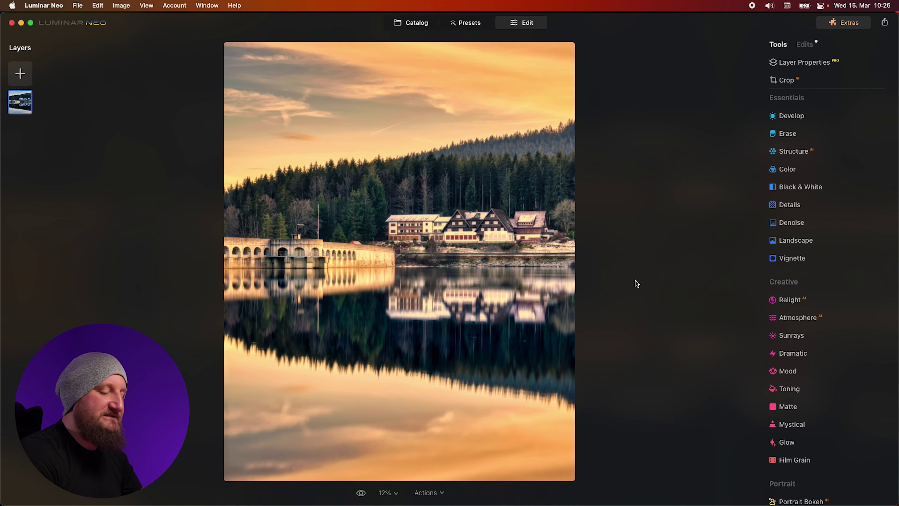
{"action": "key", "text": "backslash"}
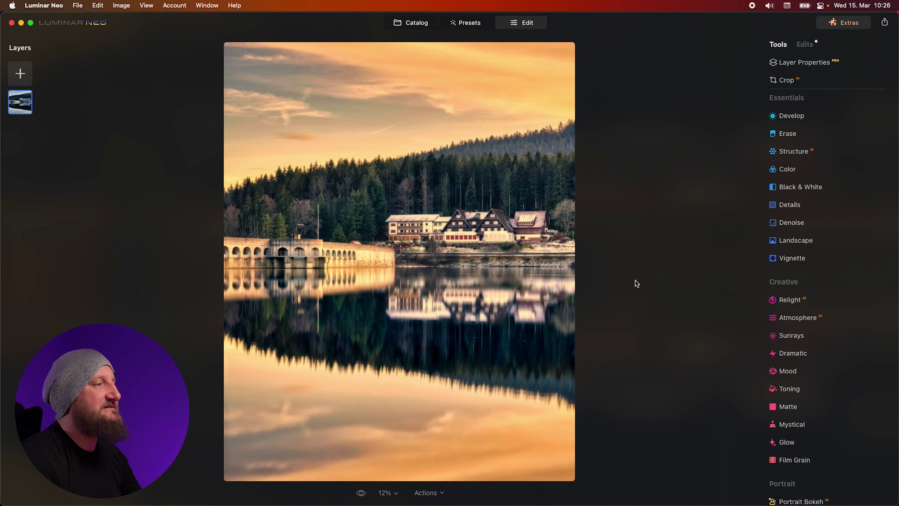
{"action": "key", "text": "backslash"}
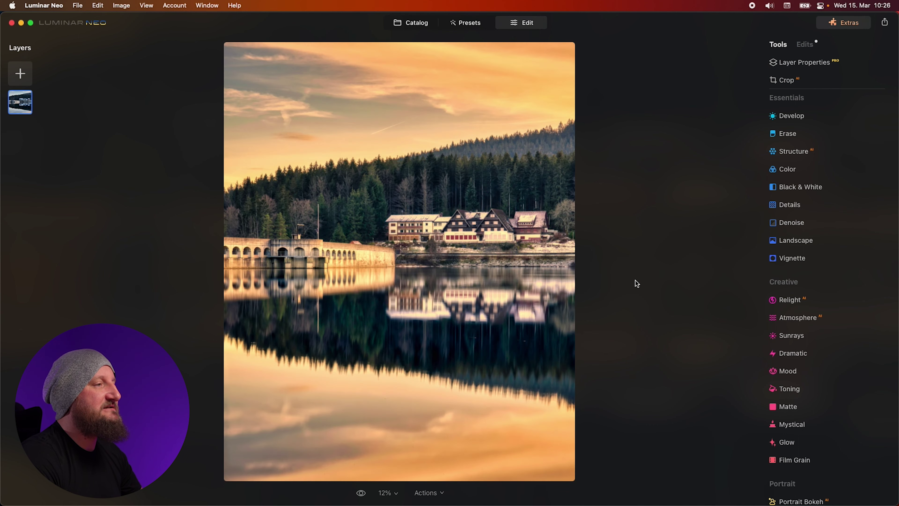